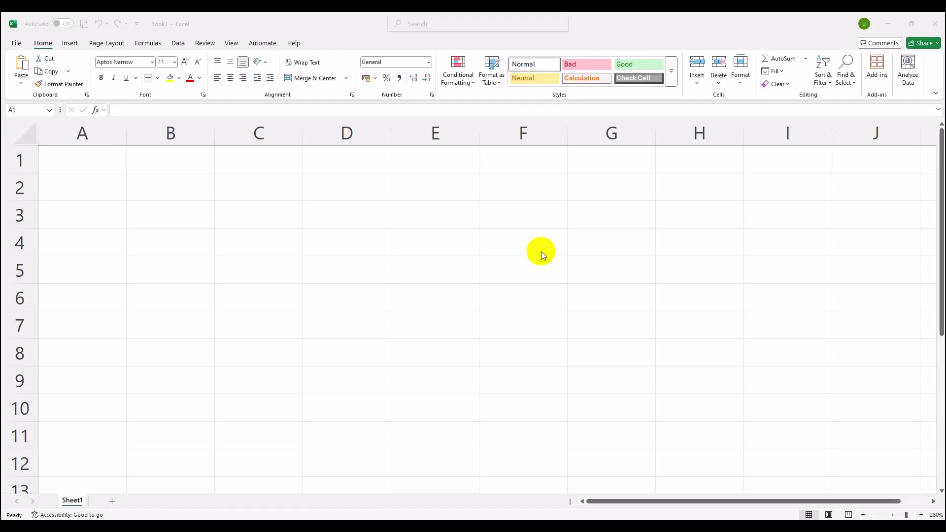
Fill A1:A5 with the bold header "A (Department)" and the entries Sales, Marketing, HR and Finance, and widen column A to fit.
{"action": "left_click", "coordinate": [66, 158]}
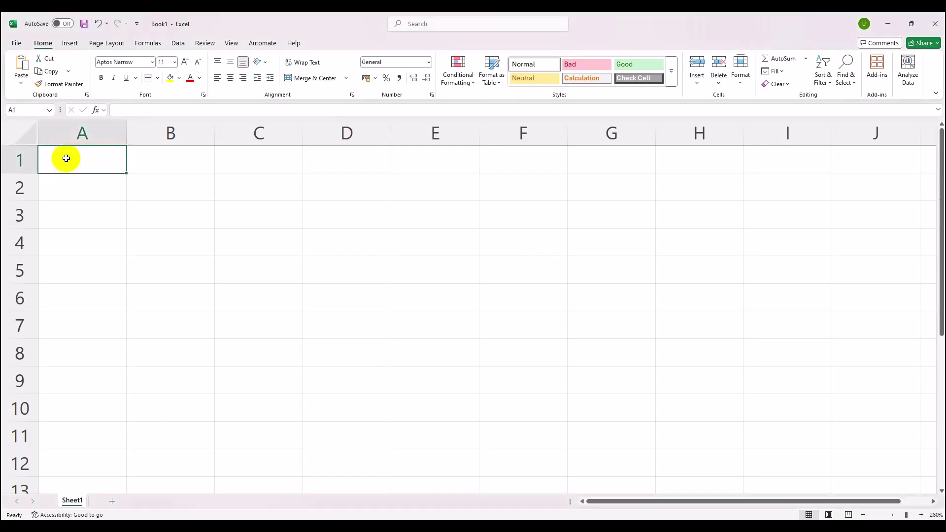
{"action": "type", "text": "A (Department) Sales Marketing HR Finance"}
{"action": "left_click_drag", "start_coordinate": [125, 130], "coordinate": [215, 131]}
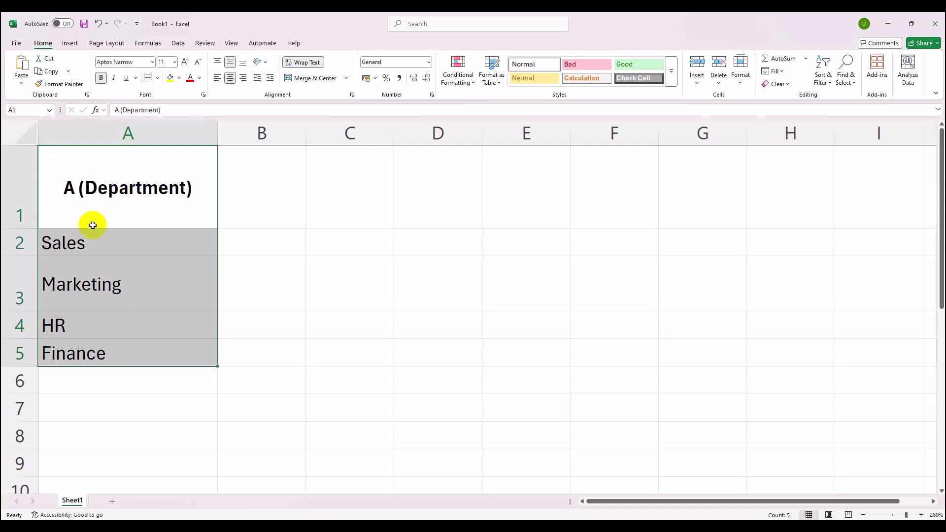
{"action": "left_click_drag", "start_coordinate": [215, 127], "coordinate": [200, 129]}
Reduce the height of the Marketing row to fit its single line of text.
{"action": "left_click", "coordinate": [104, 302]}
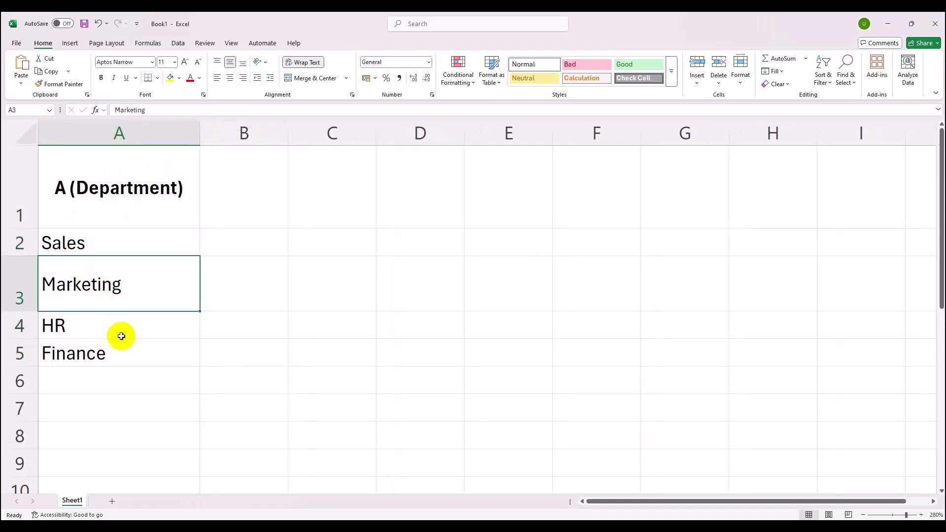
{"action": "double_click", "coordinate": [134, 274]}
{"action": "left_click", "coordinate": [224, 284]}
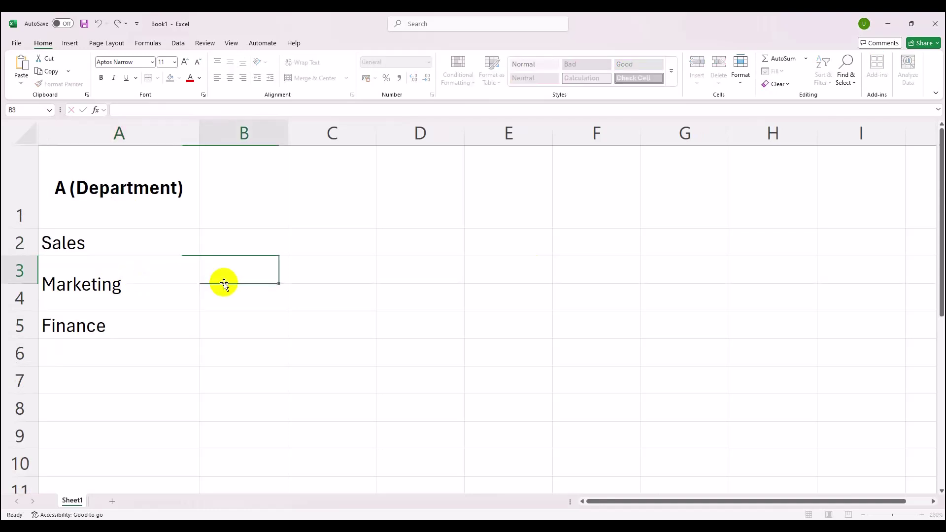
Apply list data validation with an in-cell dropdown to B2:B10, using =$A$2:$A$5 as the source.
{"action": "left_click", "coordinate": [236, 239]}
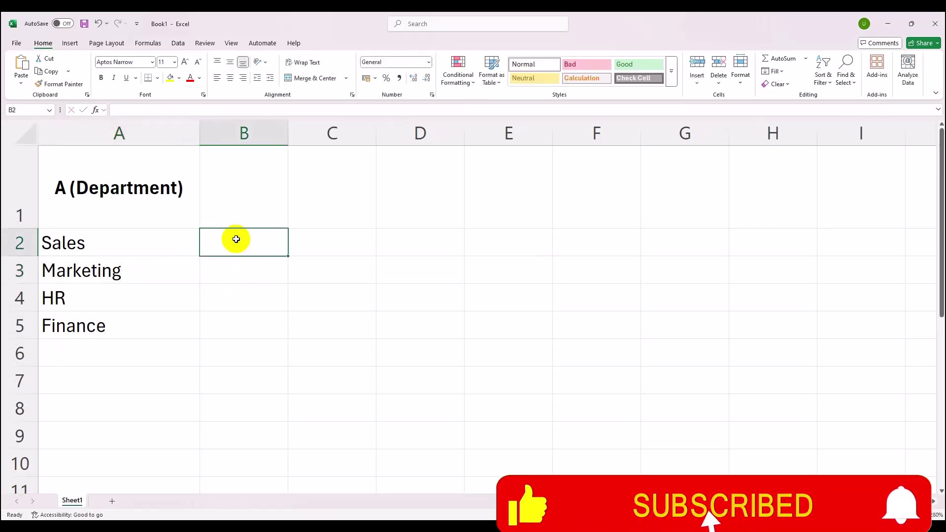
{"action": "scroll", "coordinate": [236, 238], "scroll_direction": "down", "scroll_amount": 1}
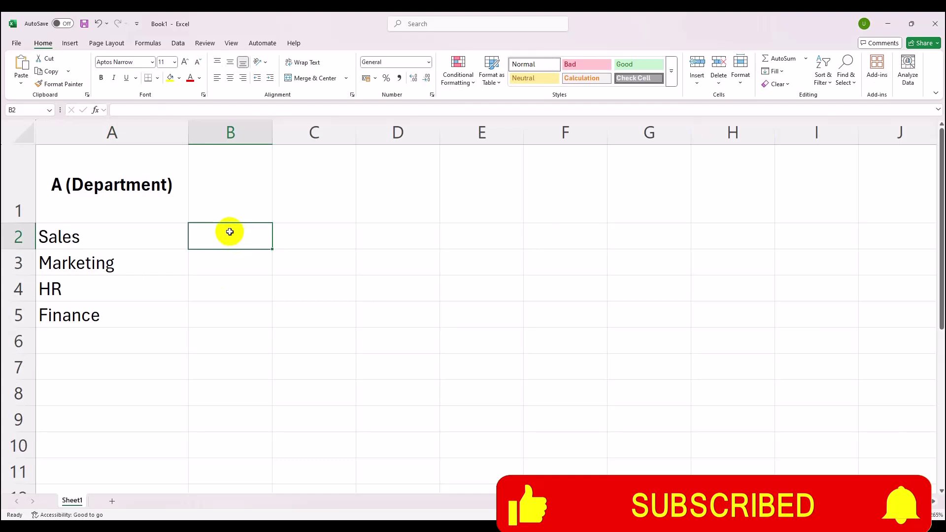
{"action": "left_click_drag", "start_coordinate": [230, 231], "coordinate": [237, 446]}
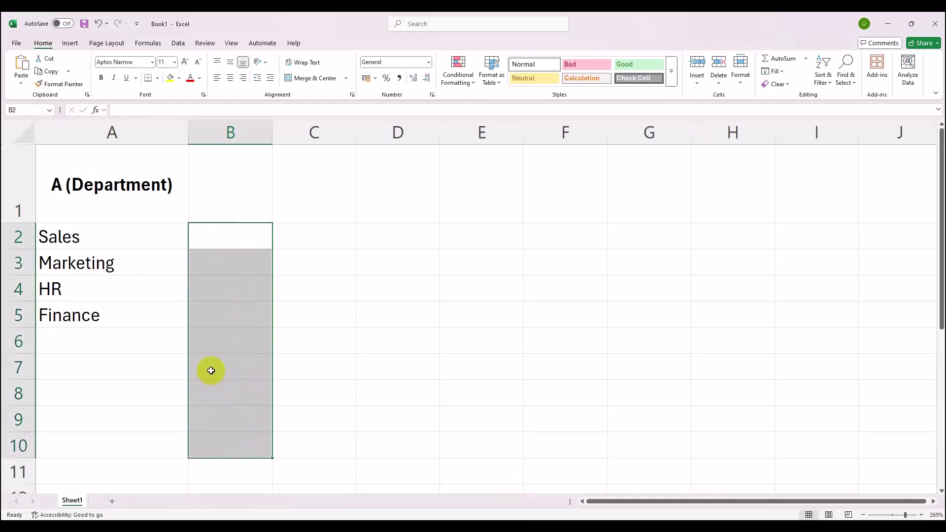
{"action": "left_click", "coordinate": [177, 42]}
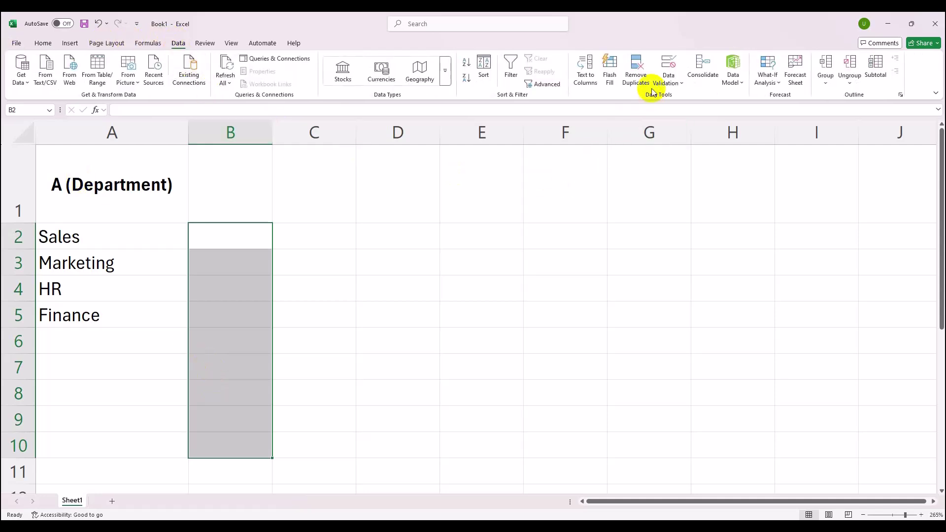
{"action": "left_click", "coordinate": [666, 61]}
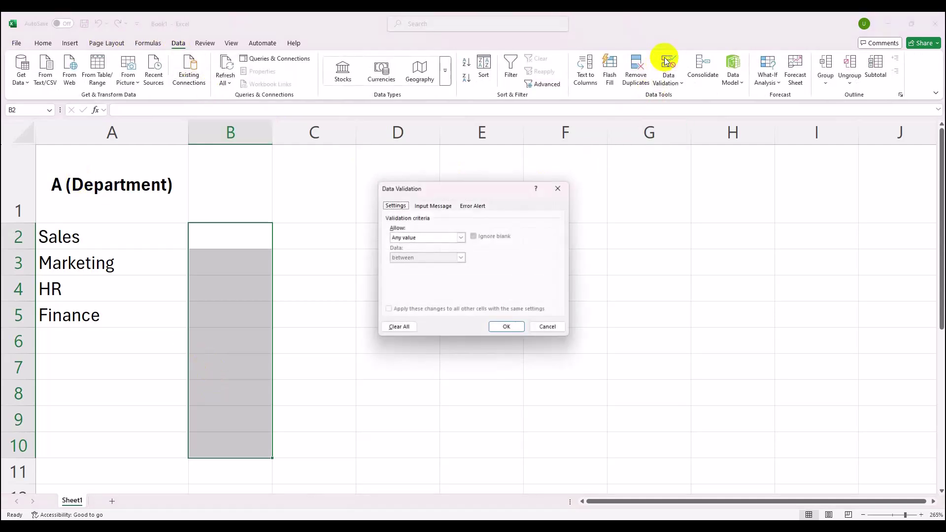
{"action": "left_click", "coordinate": [439, 238]}
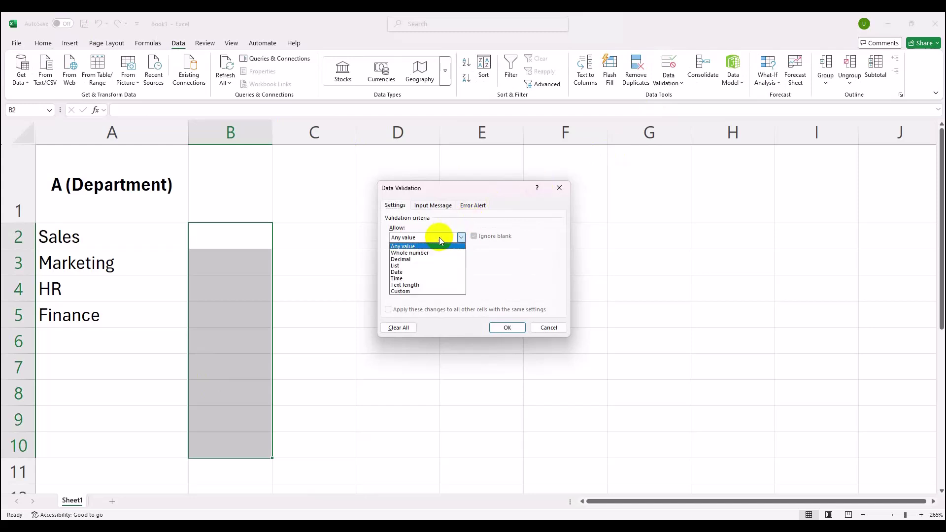
{"action": "left_click", "coordinate": [417, 266]}
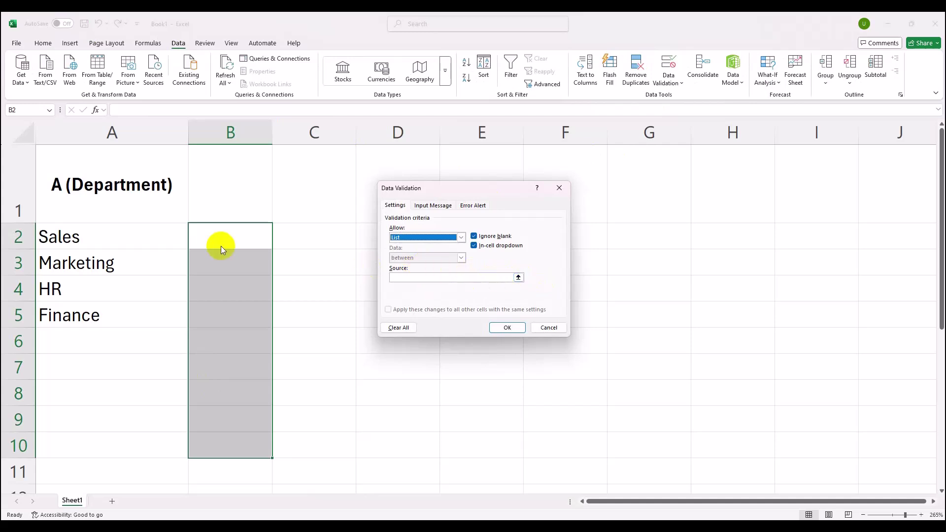
{"action": "left_click", "coordinate": [407, 276]}
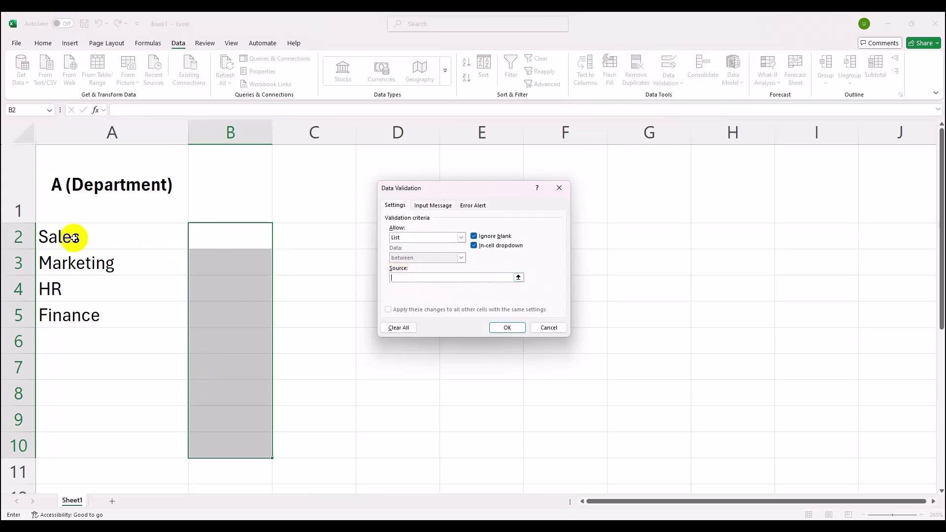
{"action": "mouse_move", "coordinate": [58, 237]}
{"action": "left_mouse_down"}
{"action": "mouse_move", "coordinate": [46, 292]}
{"action": "mouse_move", "coordinate": [59, 314]}
{"action": "left_mouse_up"}
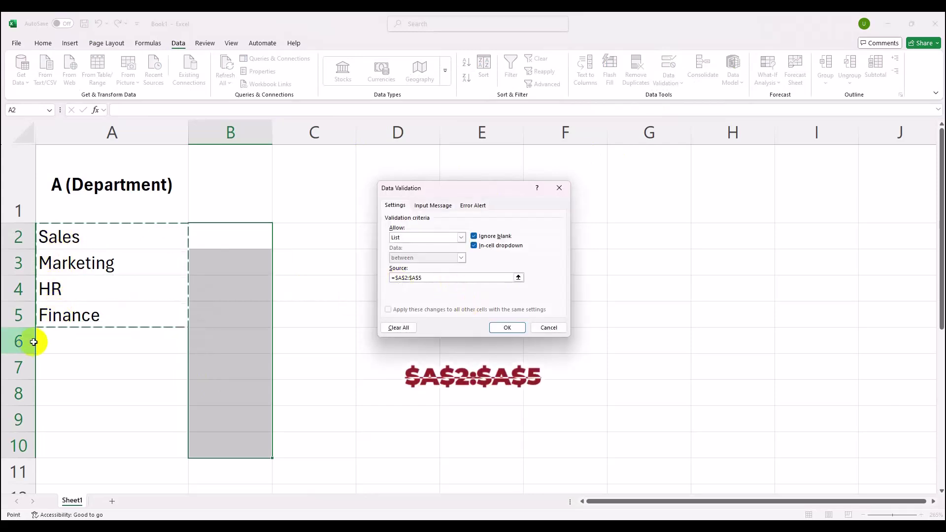
{"action": "left_click", "coordinate": [510, 327]}
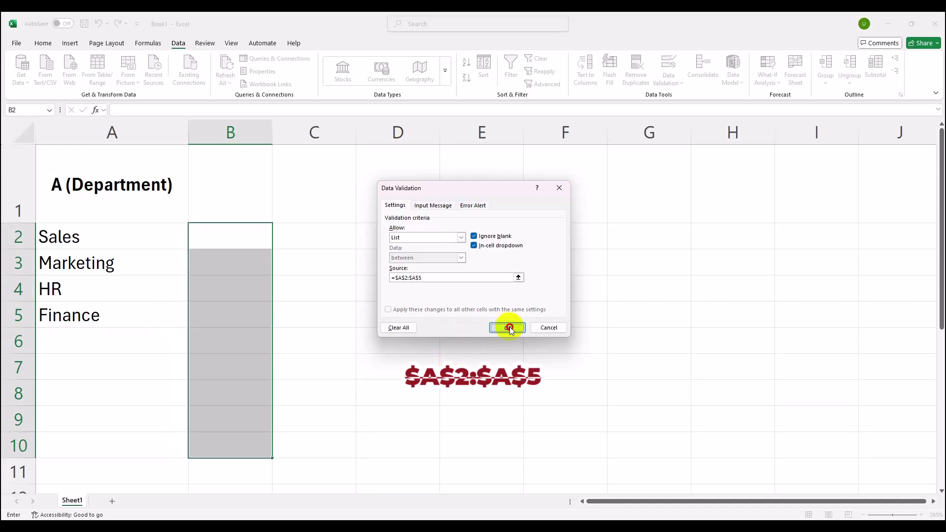
Choose Marketing from the dropdown lists in cells B2 and B10.
{"action": "left_click", "coordinate": [234, 242]}
{"action": "left_click", "coordinate": [275, 244]}
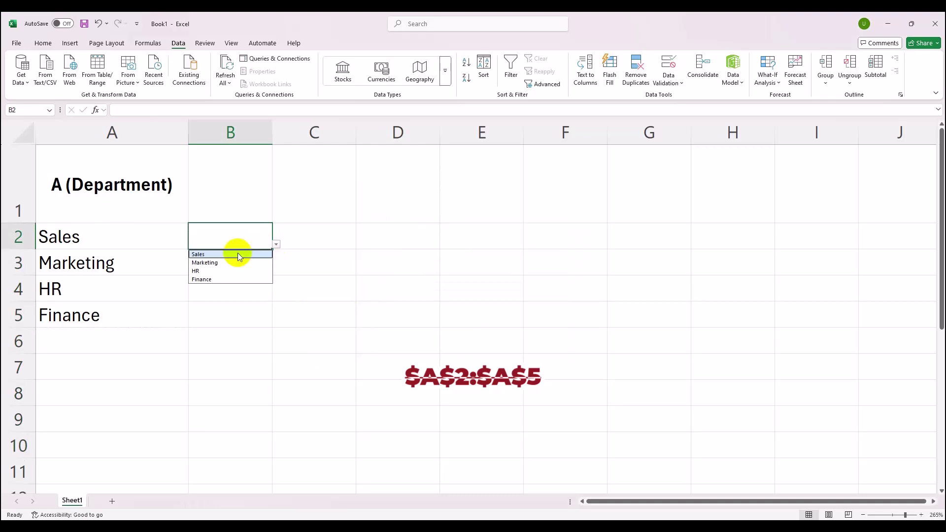
{"action": "left_click", "coordinate": [214, 263]}
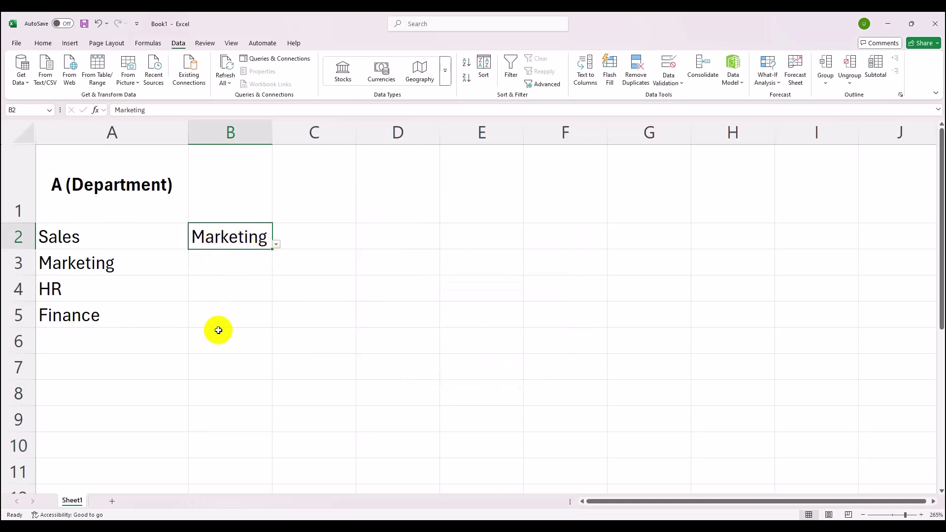
{"action": "scroll", "coordinate": [226, 295], "scroll_direction": "down", "scroll_amount": 2}
{"action": "scroll", "coordinate": [226, 292], "scroll_direction": "up", "scroll_amount": 2}
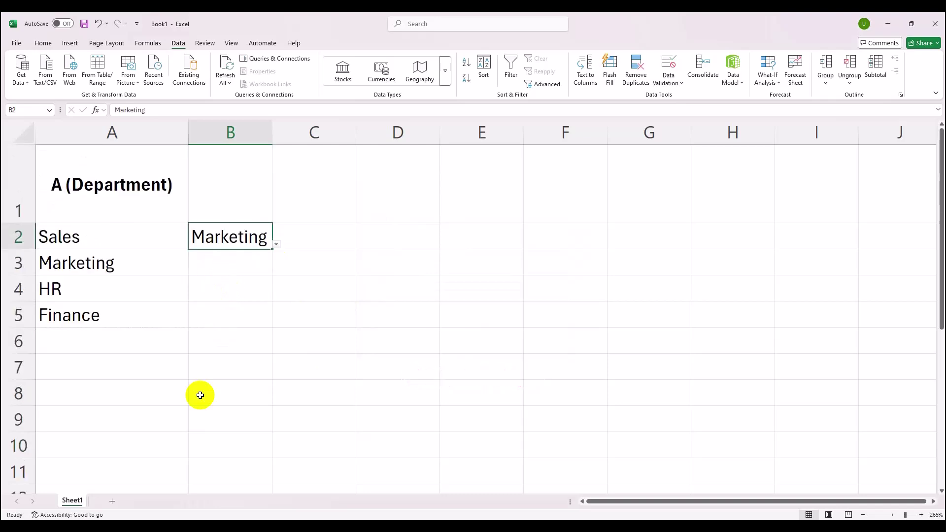
{"action": "left_click", "coordinate": [207, 446]}
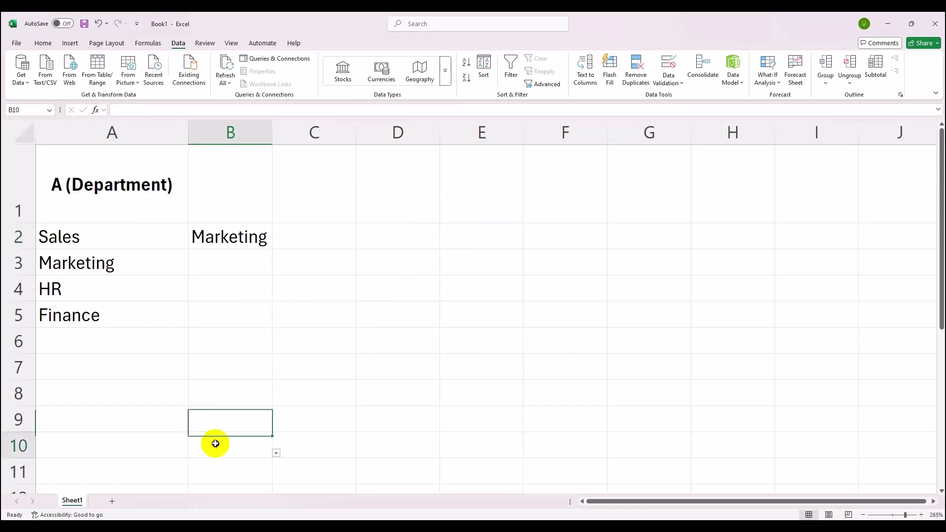
{"action": "left_click", "coordinate": [274, 452]}
{"action": "left_click", "coordinate": [214, 472]}
{"action": "left_click", "coordinate": [213, 471]}
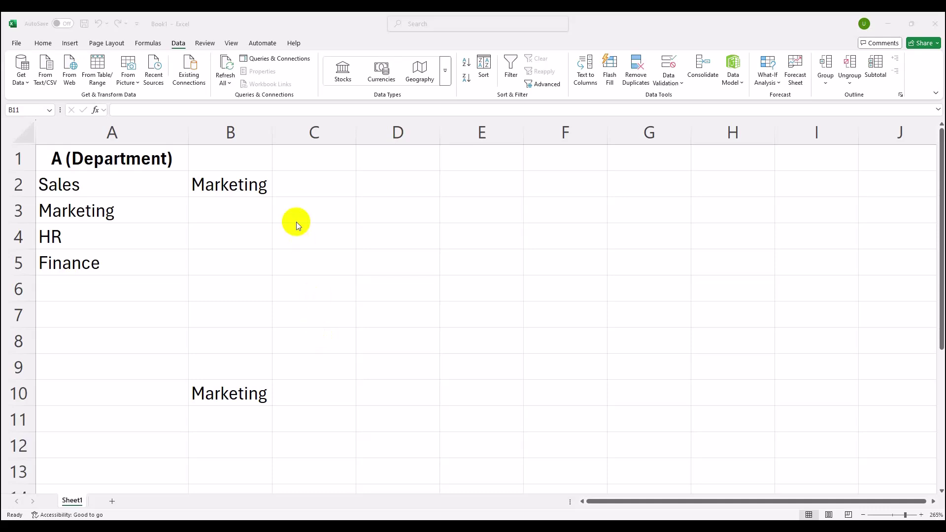
Apply data validation to C2:C10 that allows only whole numbers between 18 and 60.
{"action": "left_click", "coordinate": [305, 182]}
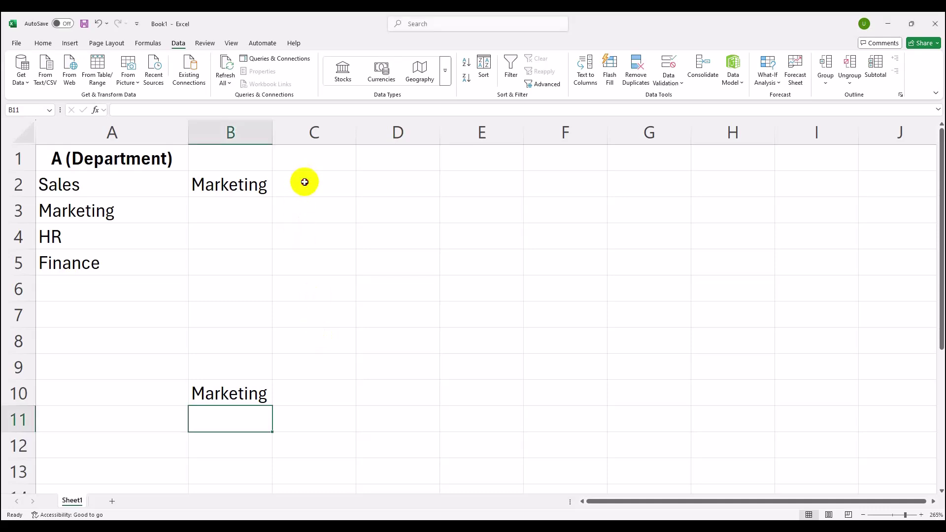
{"action": "left_click", "coordinate": [305, 181]}
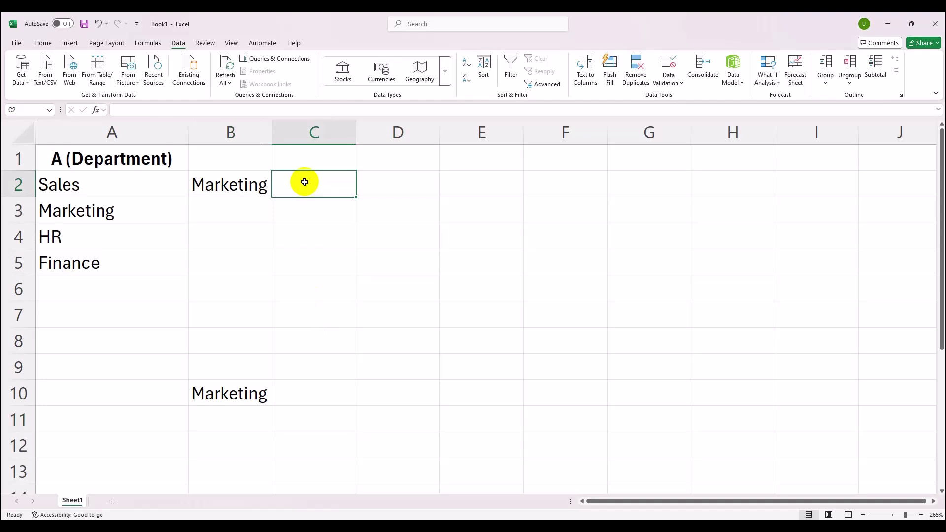
{"action": "left_click_drag", "start_coordinate": [303, 185], "coordinate": [298, 385]}
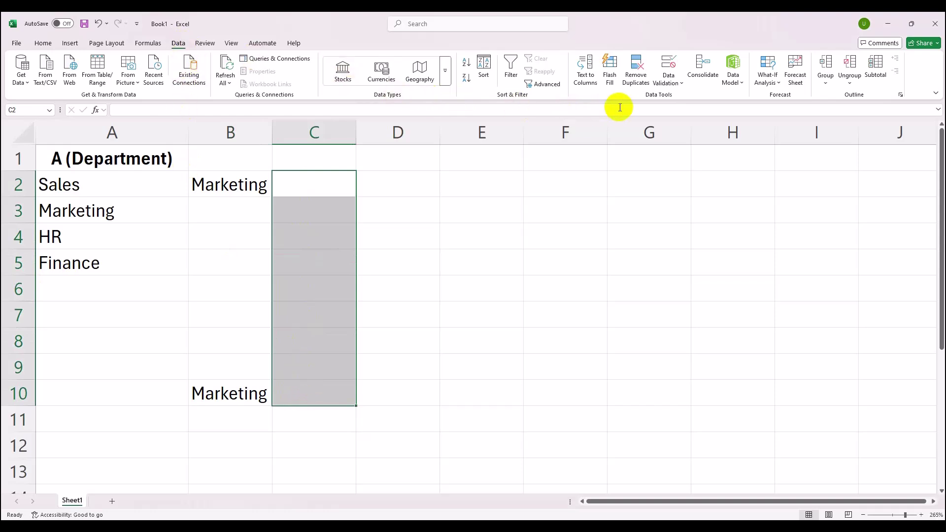
{"action": "left_click", "coordinate": [669, 61]}
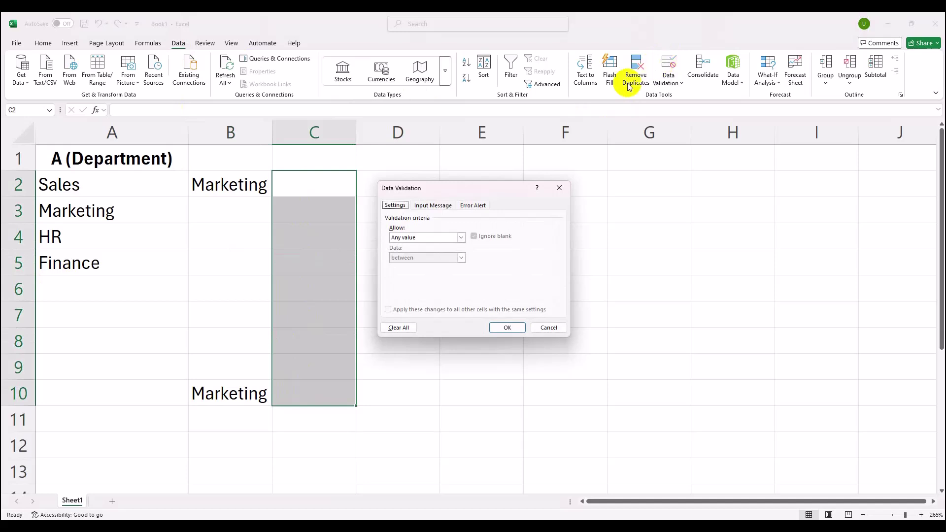
{"action": "left_click", "coordinate": [427, 238]}
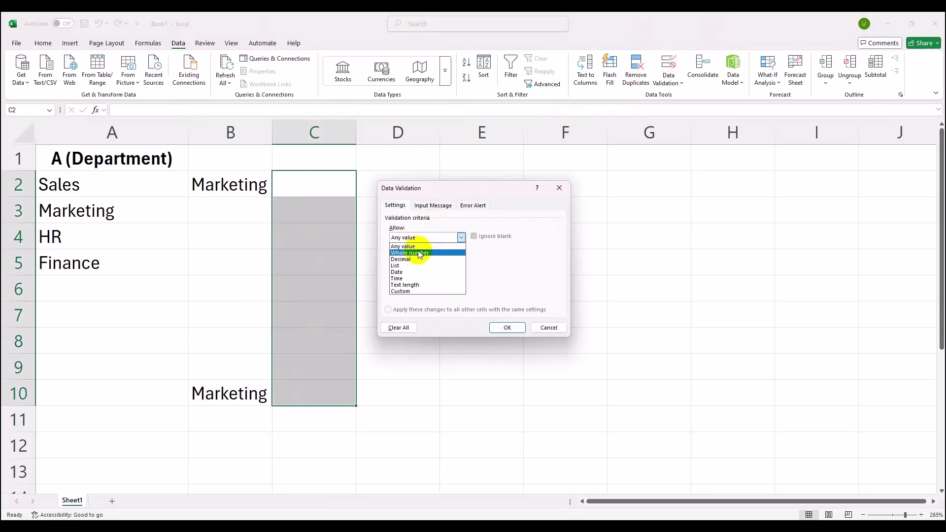
{"action": "left_click", "coordinate": [414, 252]}
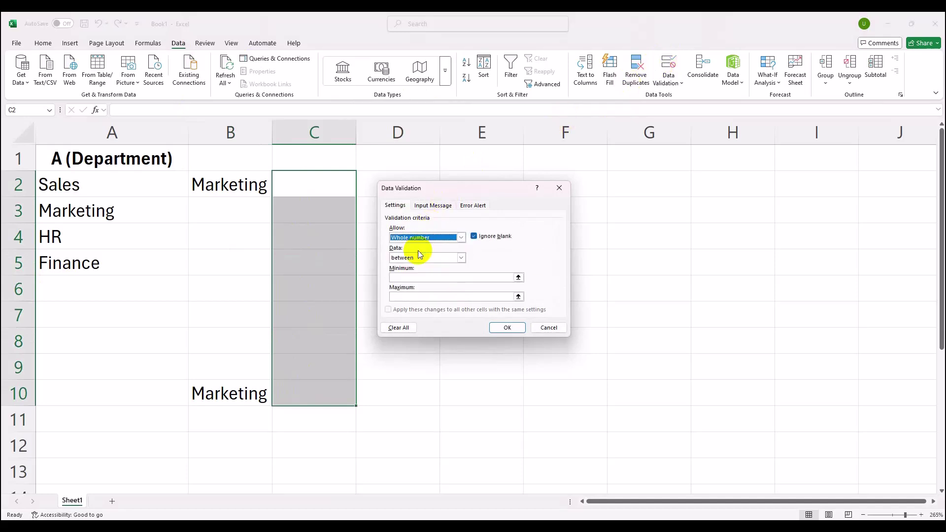
{"action": "left_click", "coordinate": [419, 277]}
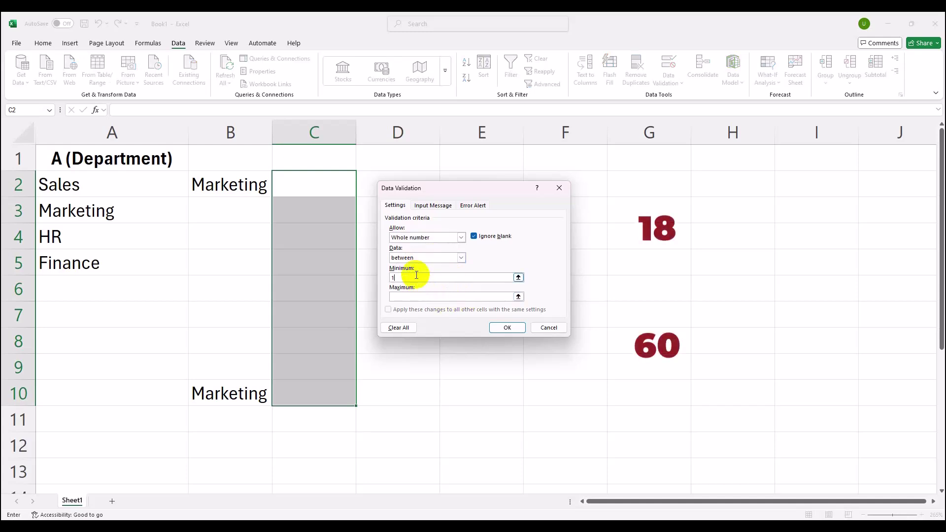
{"action": "left_click", "coordinate": [407, 297]}
{"action": "type", "text": "60"}
{"action": "left_click", "coordinate": [507, 327]}
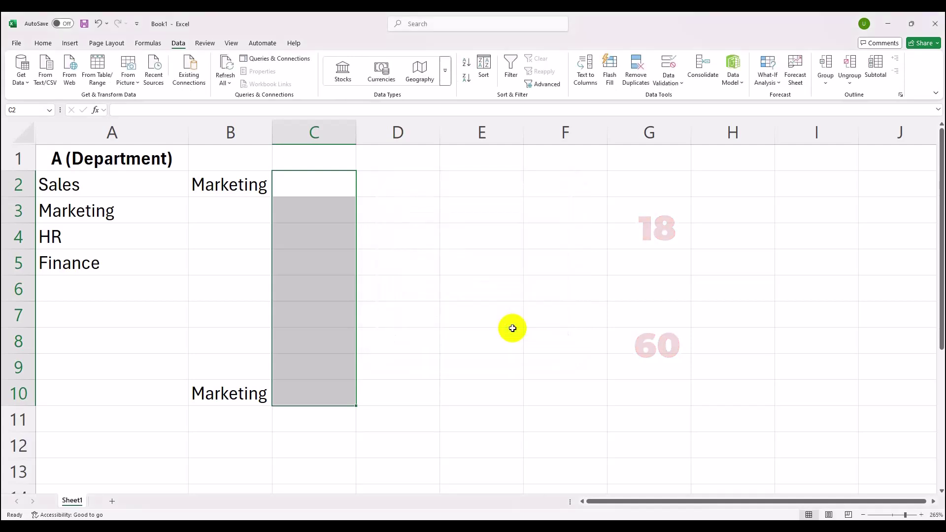
Enter the boundary values 18 in C2 and 60 in C3 to test the whole-number rule.
{"action": "left_click", "coordinate": [313, 184]}
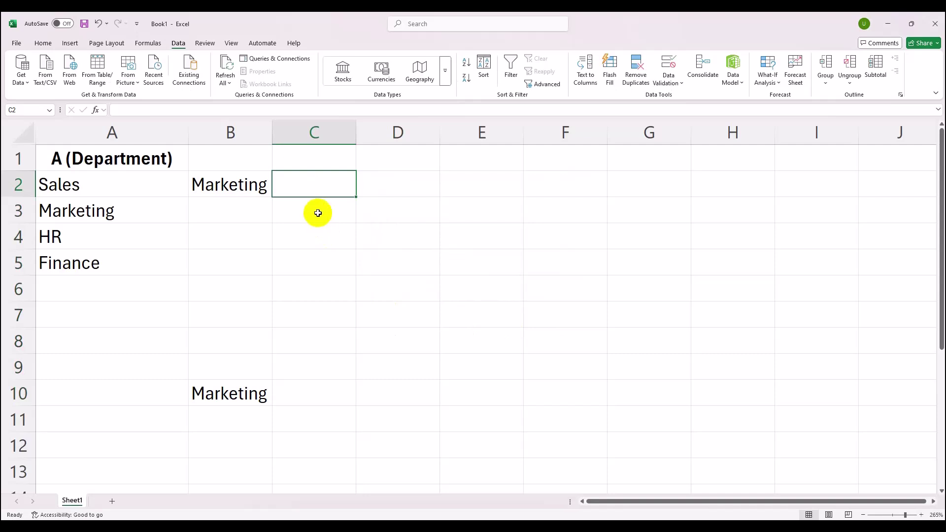
{"action": "type", "text": "18"}
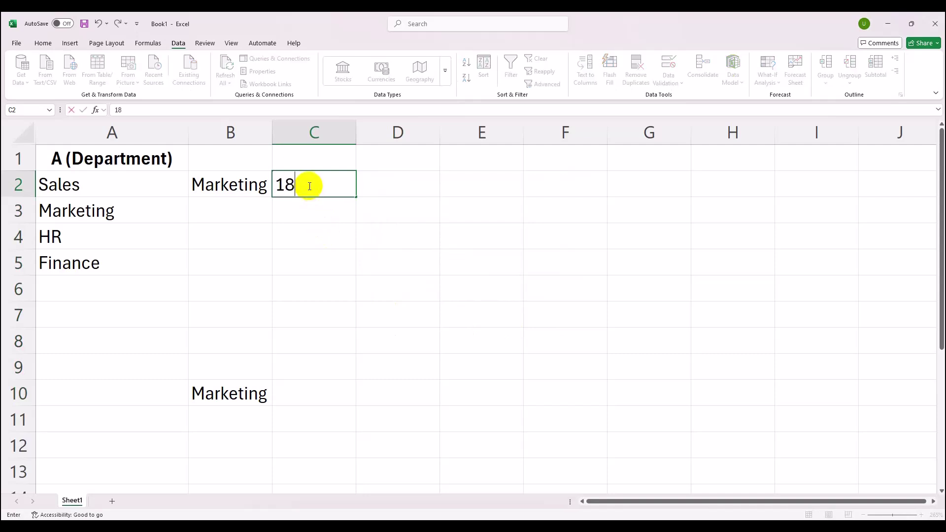
{"action": "key", "text": "Return"}
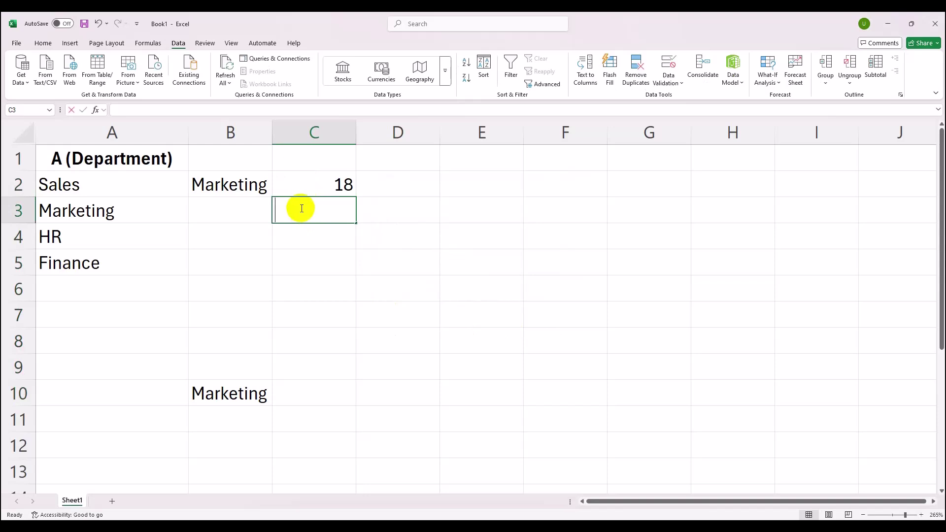
{"action": "type", "text": "60"}
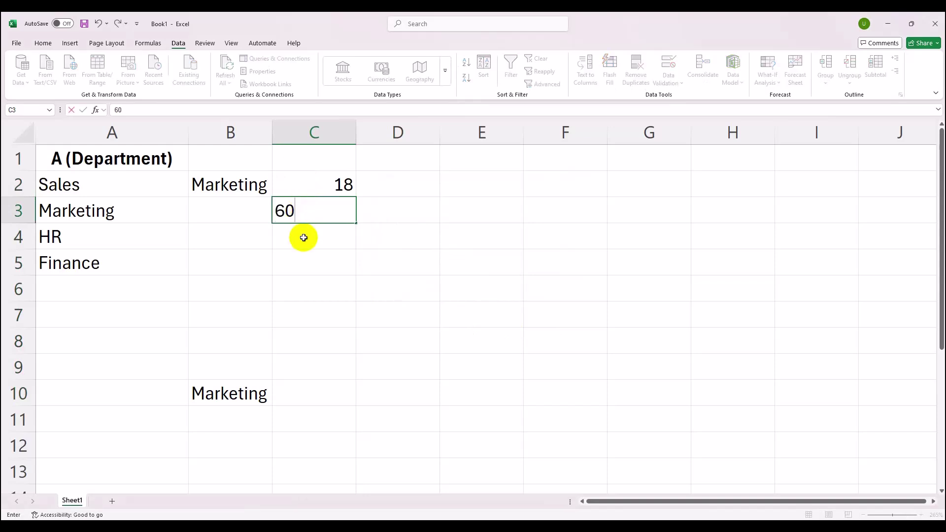
{"action": "key", "text": "Return"}
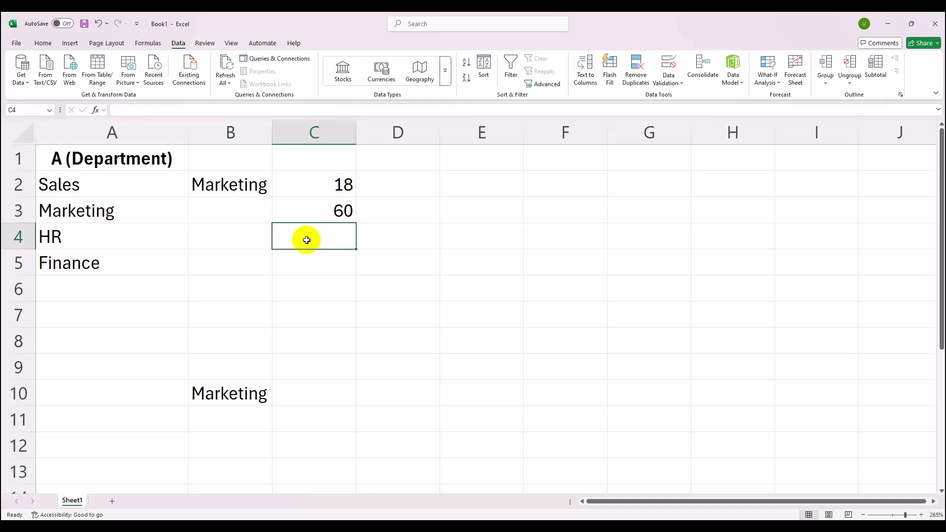
Try to enter the out-of-range value 10 in C4 and dismiss the attempt.
{"action": "type", "text": "2"}
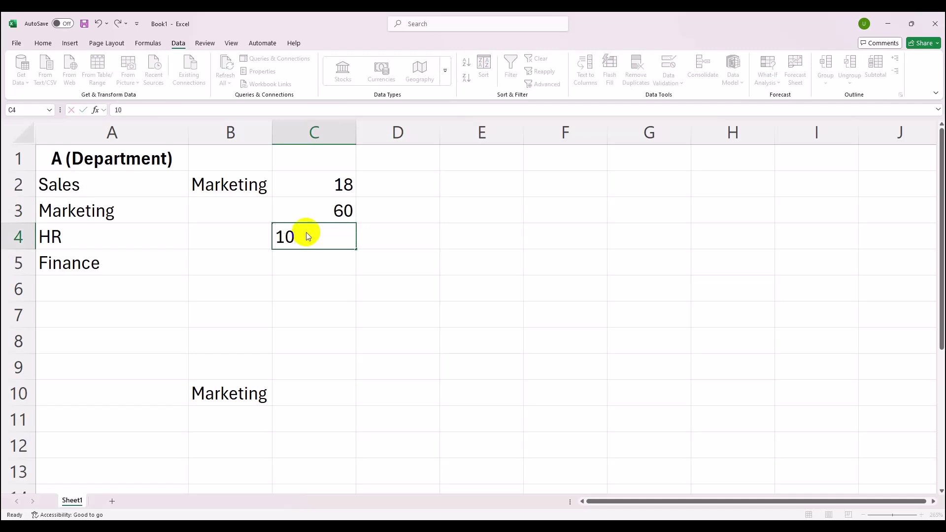
{"action": "key", "text": "Return"}
{"action": "left_click", "coordinate": [478, 298]}
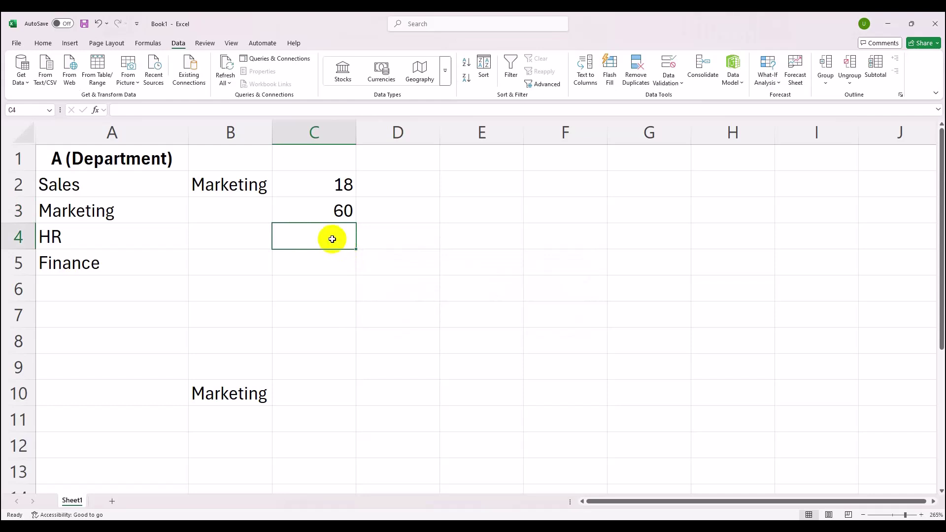
Try to enter the out-of-range value 61 in C4 and cancel the entry.
{"action": "type", "text": "61"}
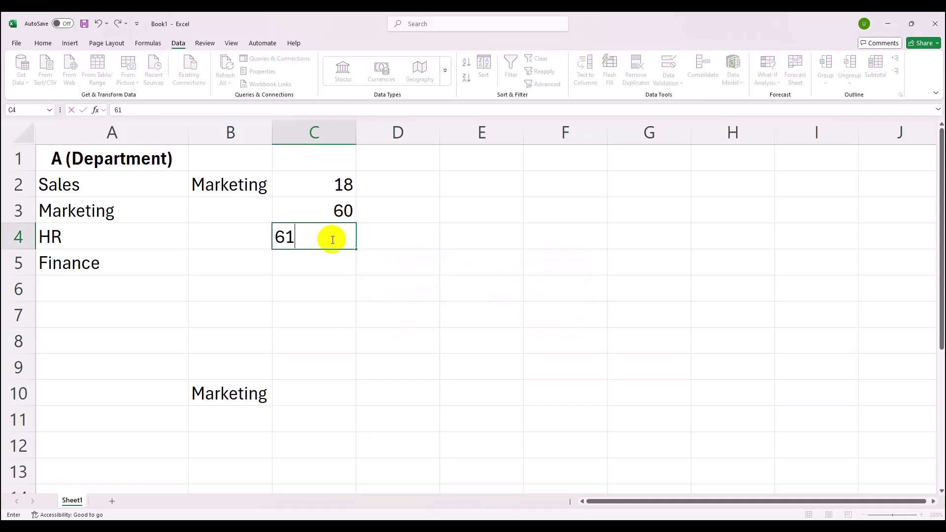
{"action": "key", "text": "Return"}
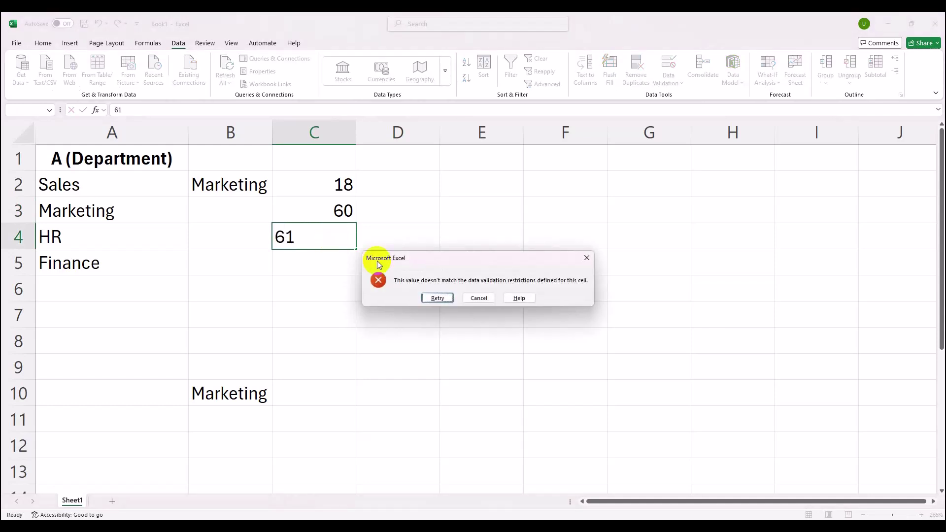
{"action": "left_click", "coordinate": [474, 298]}
Test C11, outside the validated range, with the values 61 and 17, clearing the cell after each entry.
{"action": "left_click", "coordinate": [312, 422]}
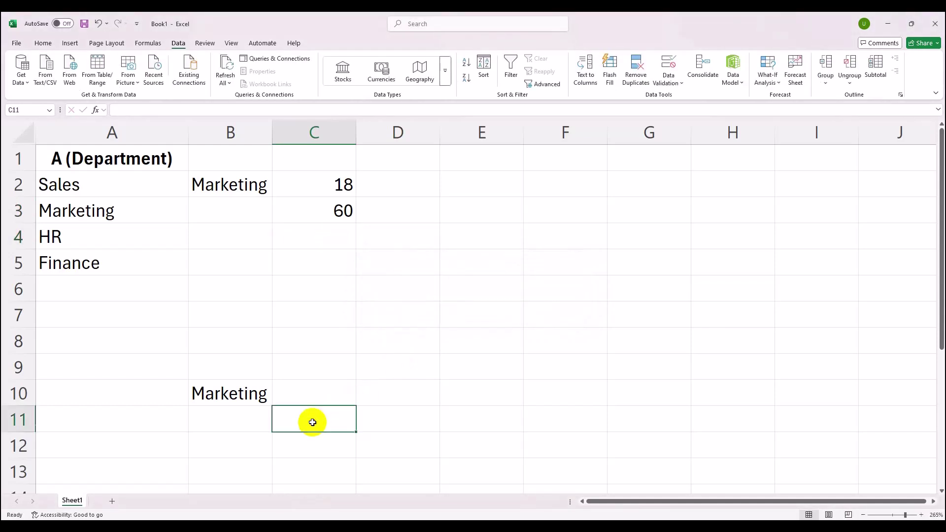
{"action": "type", "text": "61"}
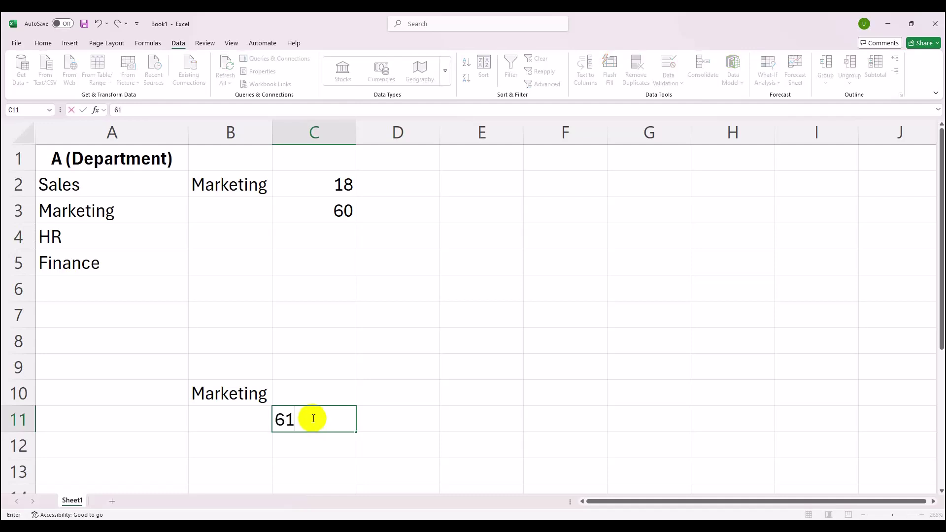
{"action": "key", "text": "Return"}
{"action": "left_click", "coordinate": [315, 421]}
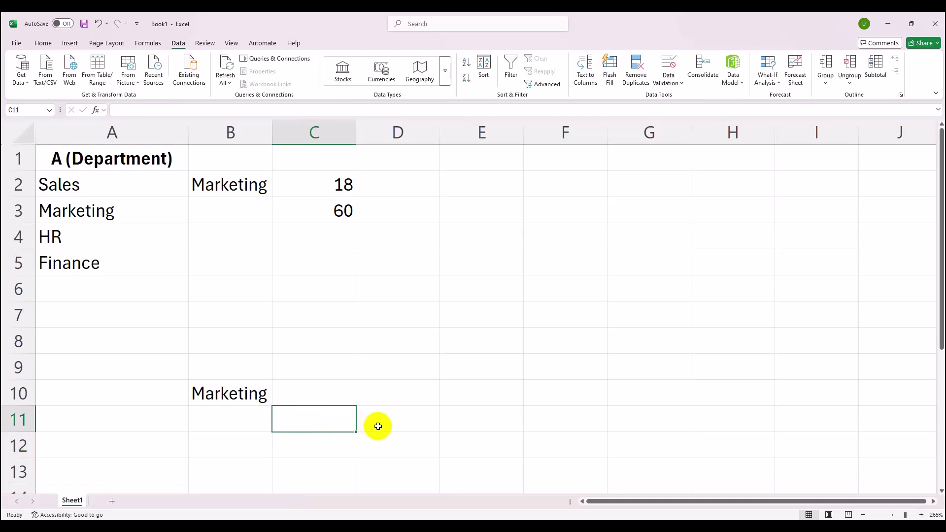
{"action": "type", "text": "17"}
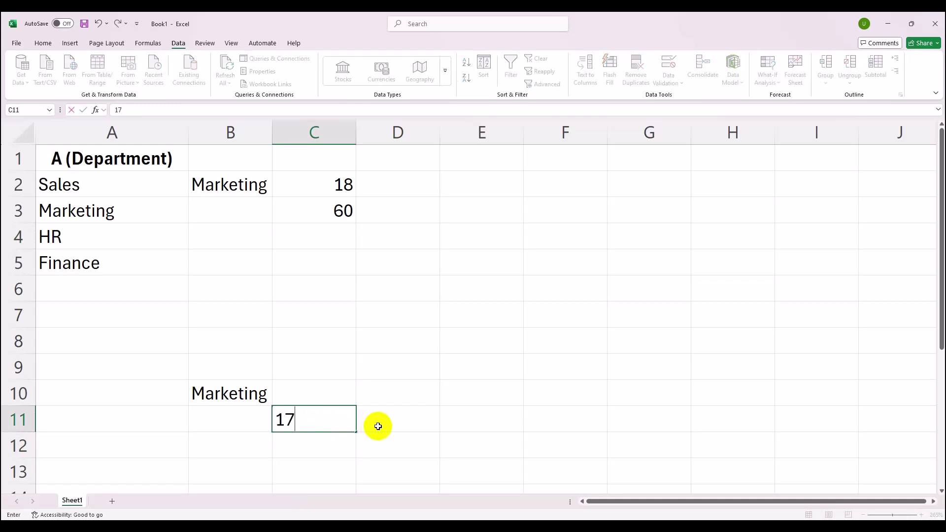
{"action": "key", "text": "Return"}
{"action": "left_click", "coordinate": [315, 422]}
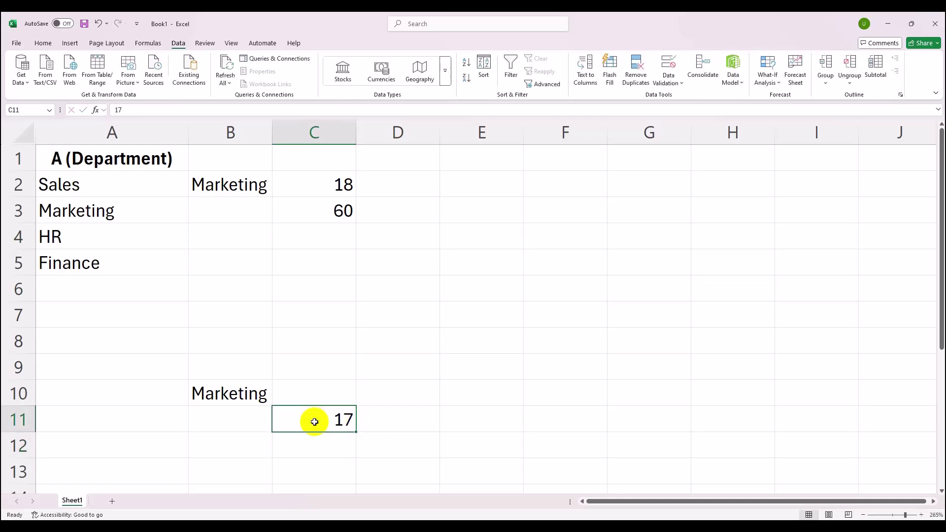
{"action": "key", "text": "Delete"}
Try to enter the below-minimum value 17 in C10 and cancel the entry.
{"action": "left_click", "coordinate": [309, 390]}
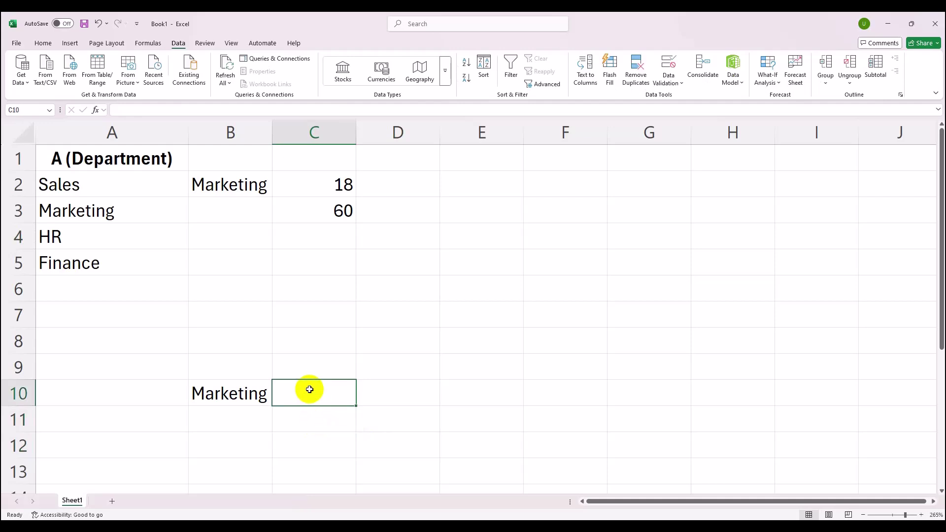
{"action": "type", "text": "17"}
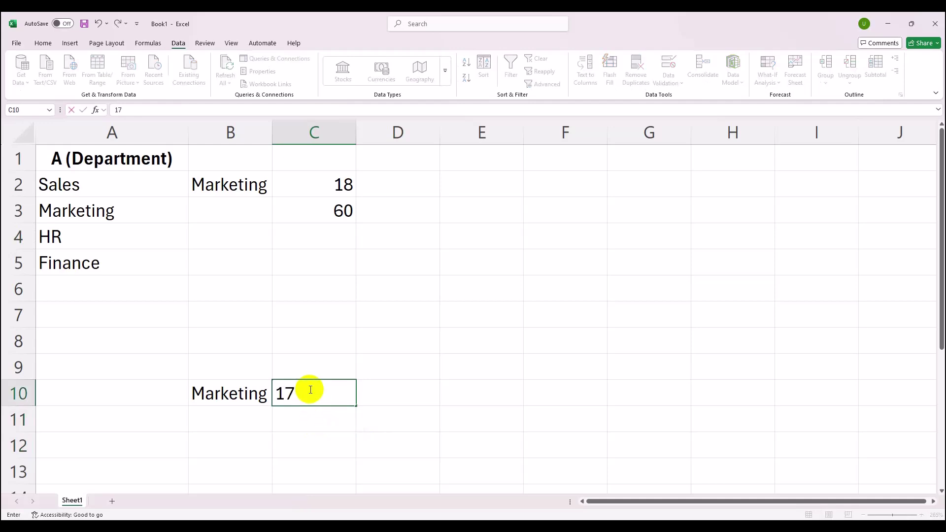
{"action": "key", "text": "Return"}
{"action": "left_click", "coordinate": [479, 296]}
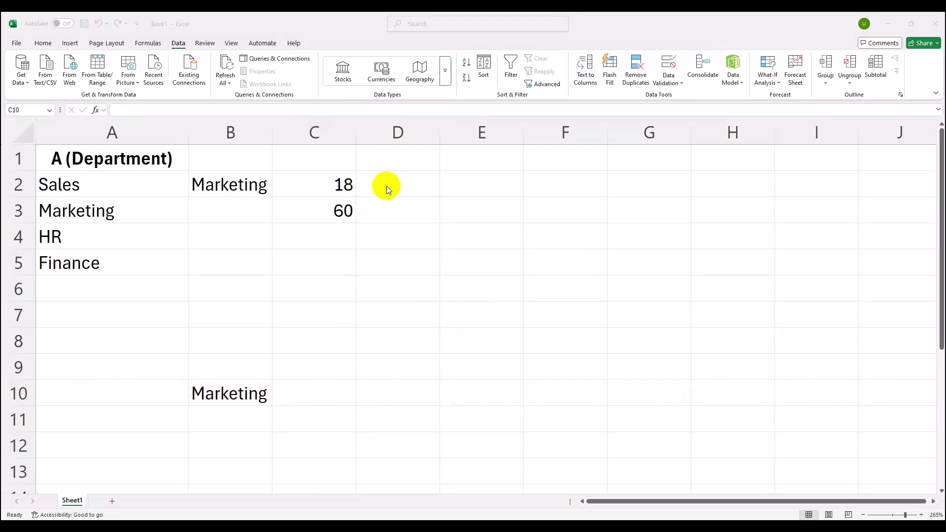
{"action": "left_click", "coordinate": [397, 180]}
{"action": "left_click_drag", "start_coordinate": [397, 180], "coordinate": [399, 390]}
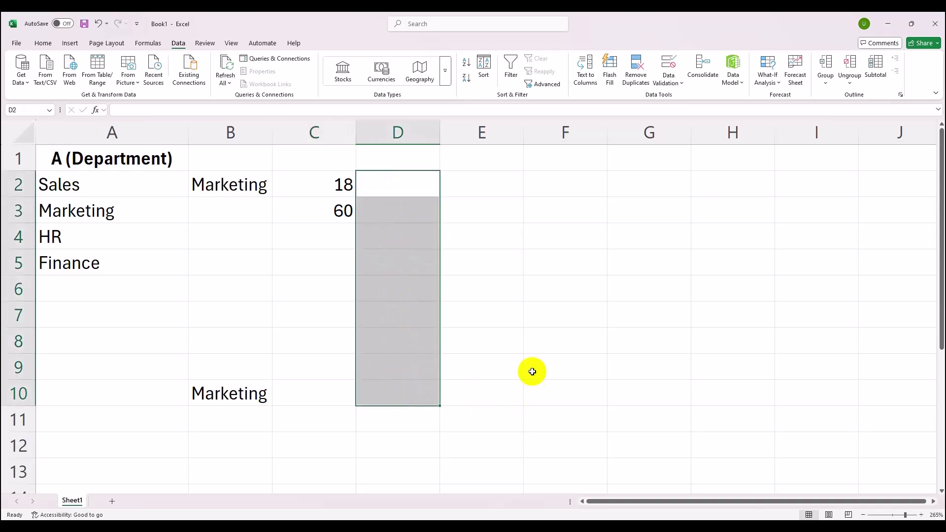
{"action": "left_click", "coordinate": [181, 43]}
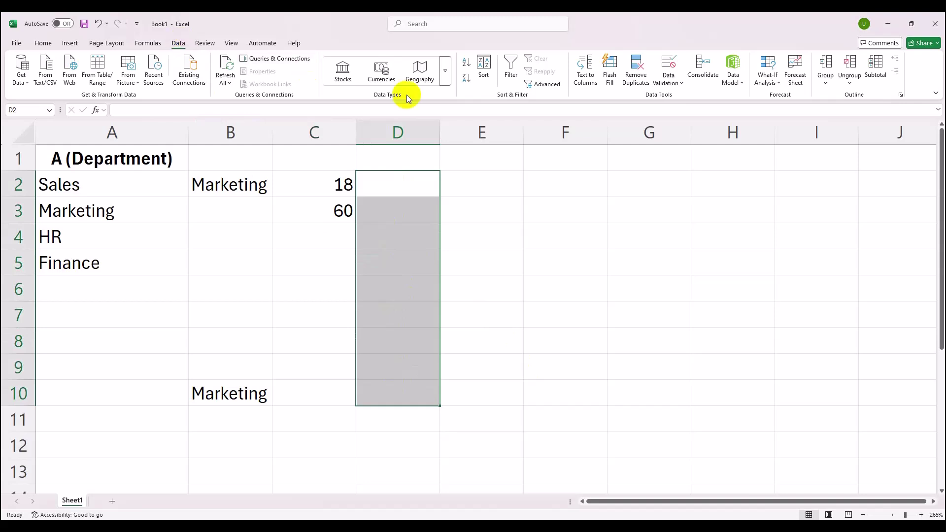
{"action": "left_click", "coordinate": [666, 64]}
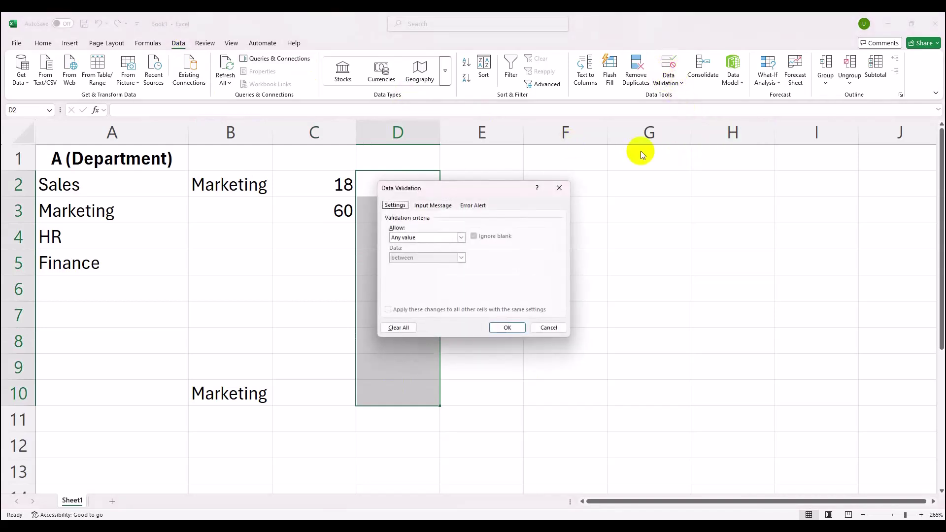
{"action": "left_click", "coordinate": [415, 239]}
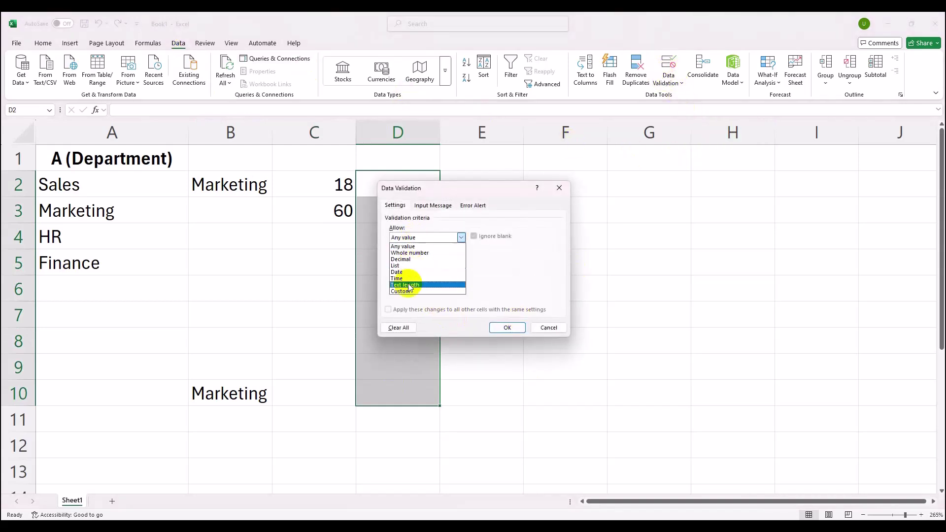
{"action": "left_click", "coordinate": [407, 292]}
{"action": "left_click", "coordinate": [412, 277]}
{"action": "type", "text": "=ISNUMBER(SEARCH(\"@company.com\", A2))"}
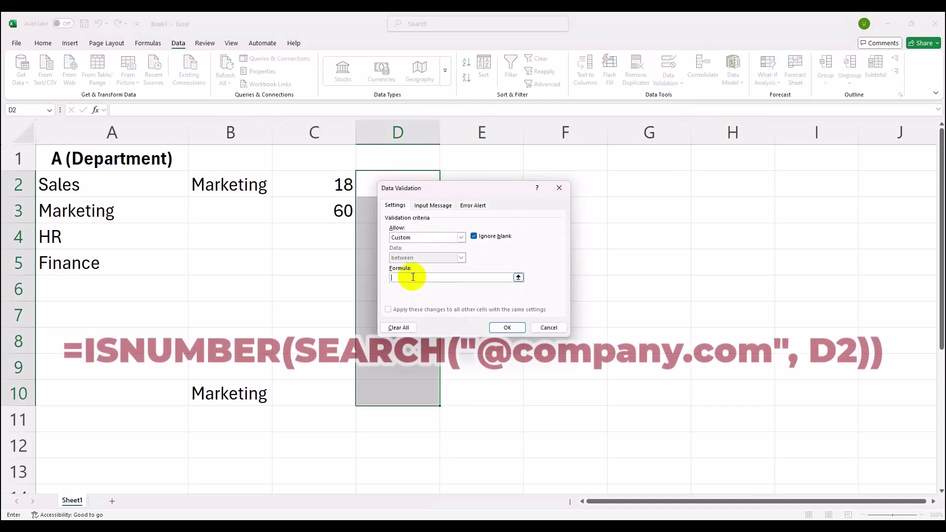
{"action": "left_click", "coordinate": [507, 328]}
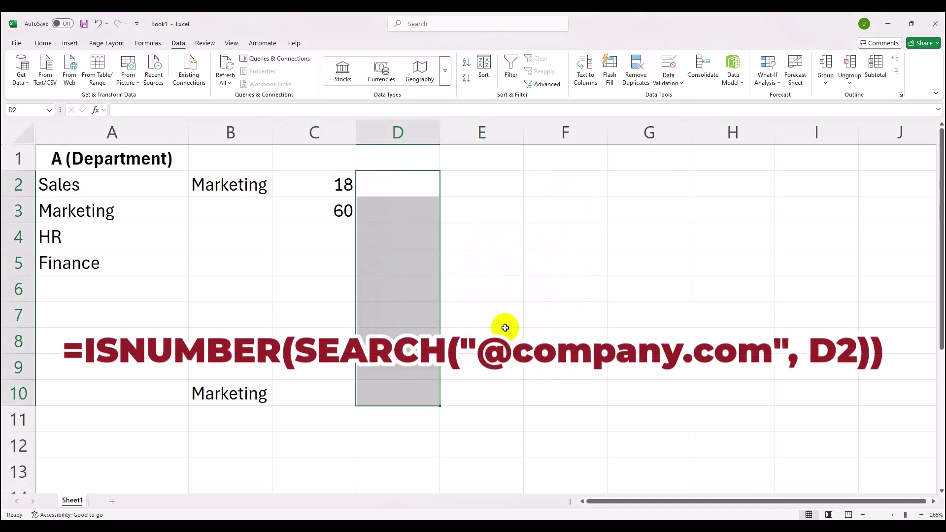
Try to enter the non-matching text dsfsdf in D2 and cancel the entry.
{"action": "left_click", "coordinate": [386, 188]}
{"action": "type", "text": "dsfsdf"}
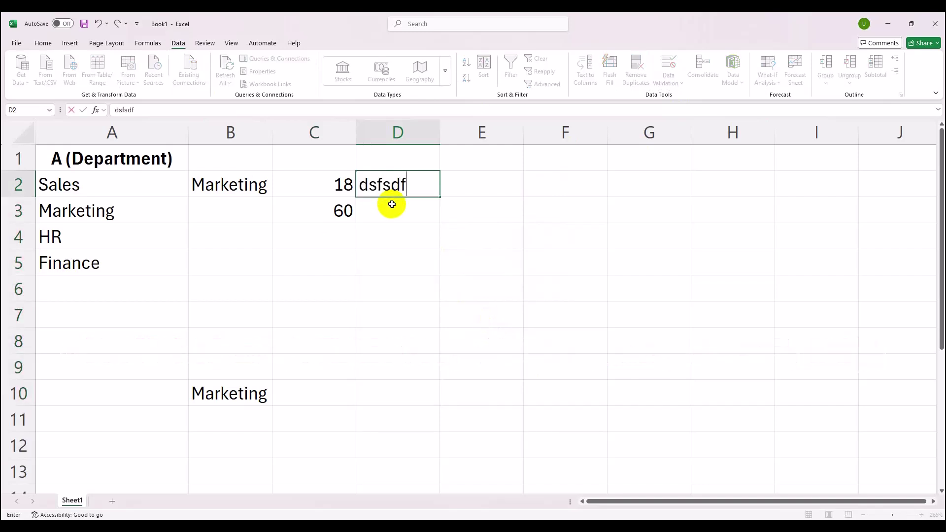
{"action": "key", "text": "Return"}
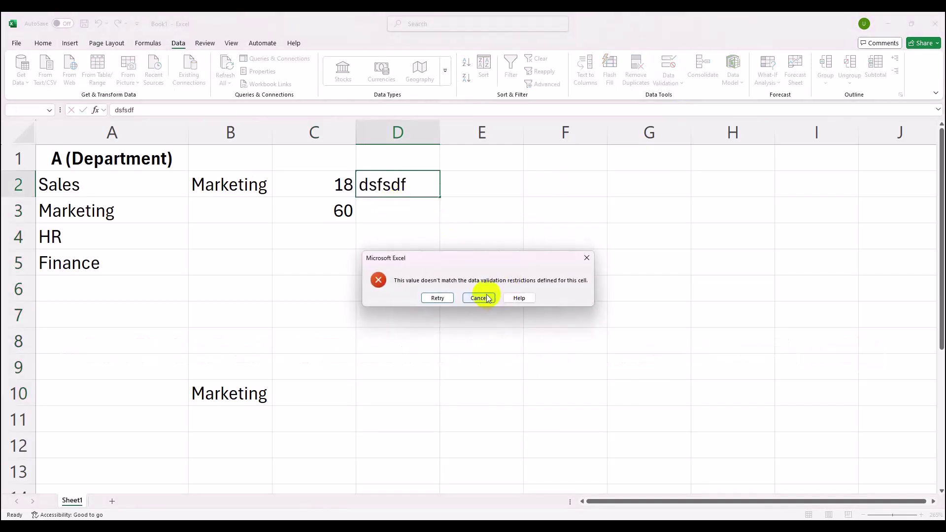
{"action": "left_click", "coordinate": [480, 297]}
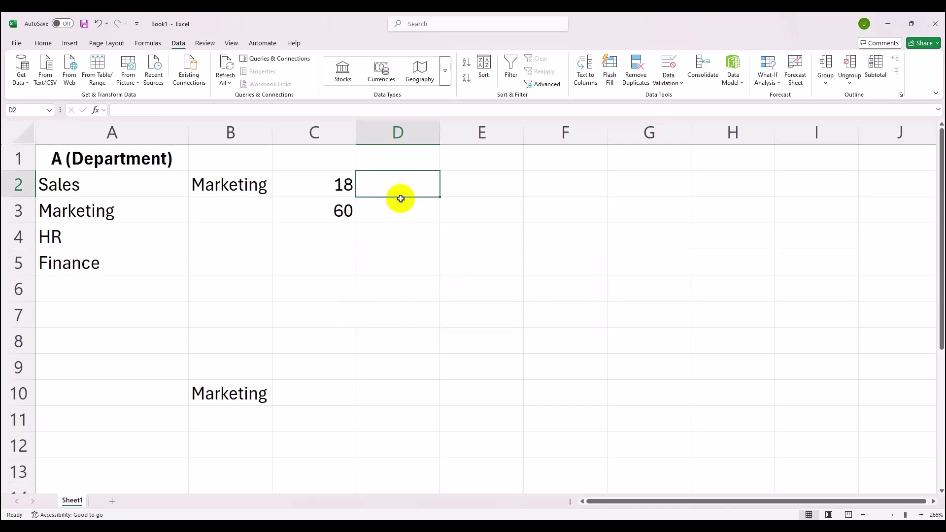
{"action": "type", "text": "@com"}
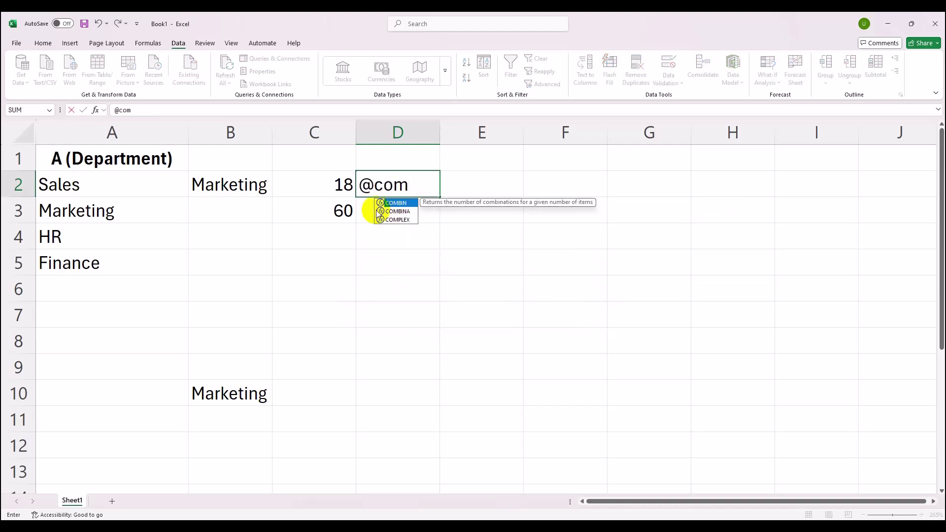
{"action": "type", "text": "pany"}
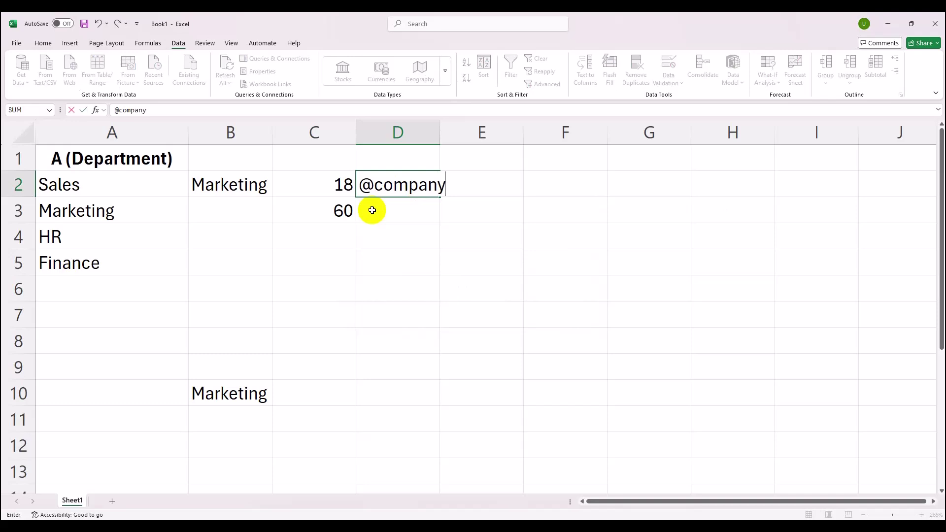
{"action": "type", "text": "m"}
{"action": "key", "text": "Return"}
{"action": "key", "text": "Escape"}
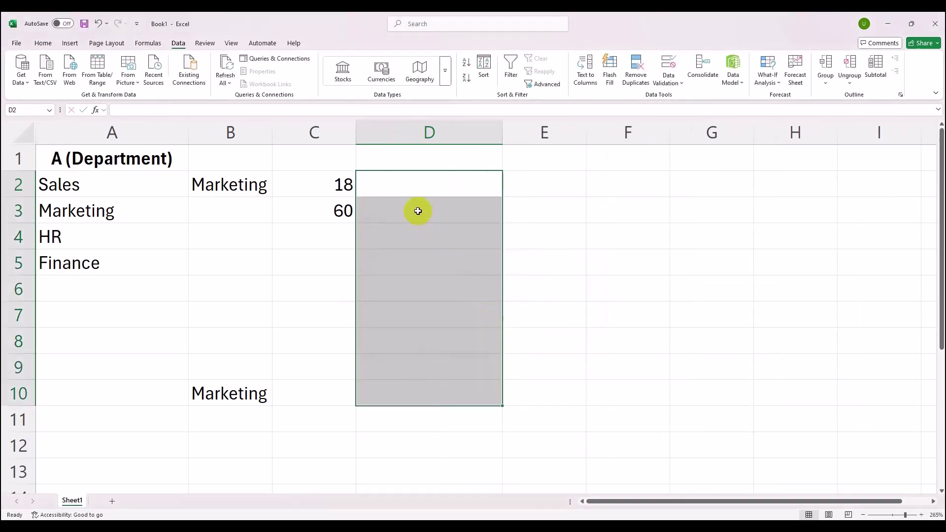
{"action": "left_click", "coordinate": [401, 186]}
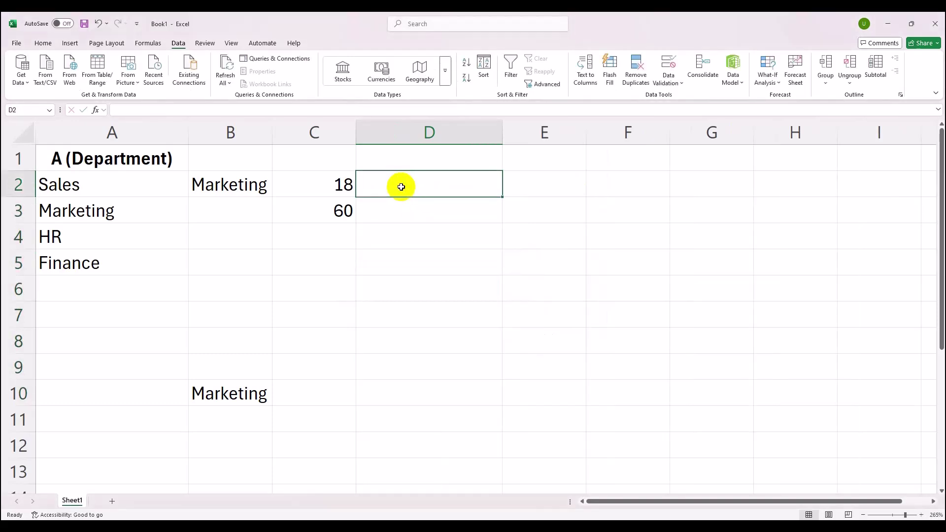
{"action": "type", "text": "@company.com"}
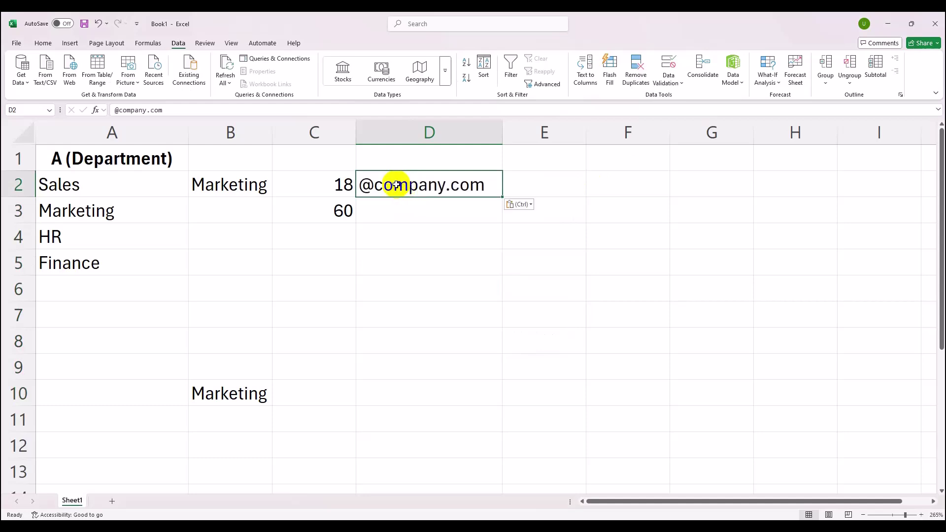
{"action": "key", "text": "Return"}
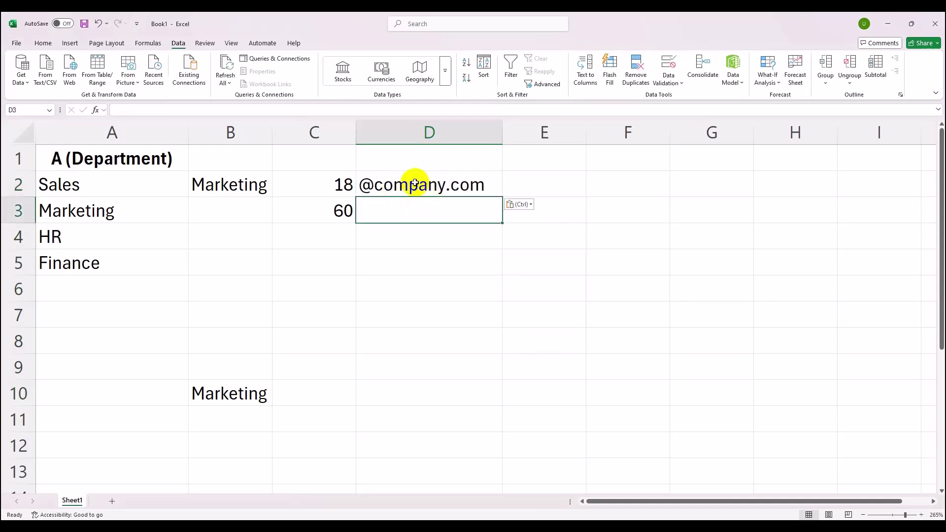
{"action": "left_click", "coordinate": [363, 186]}
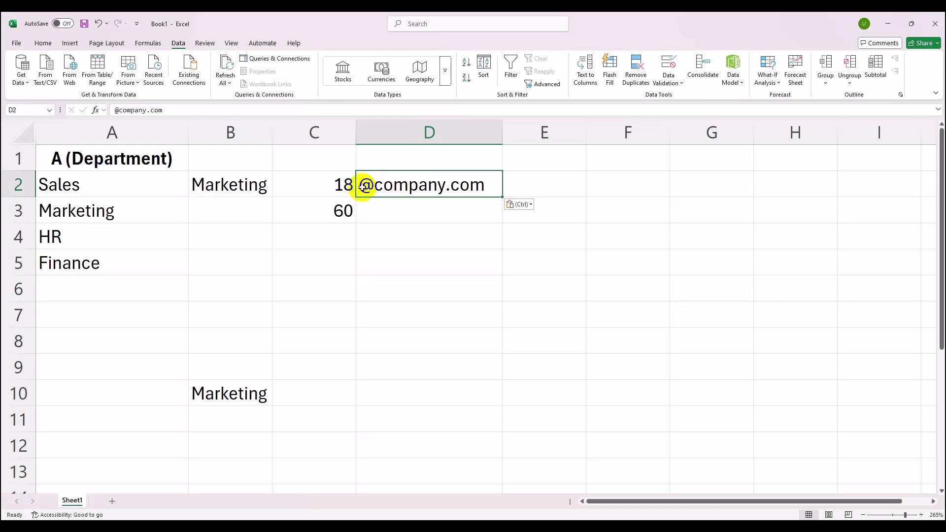
{"action": "double_click", "coordinate": [363, 186]}
{"action": "type", "text": "s"}
{"action": "key", "text": "Return"}
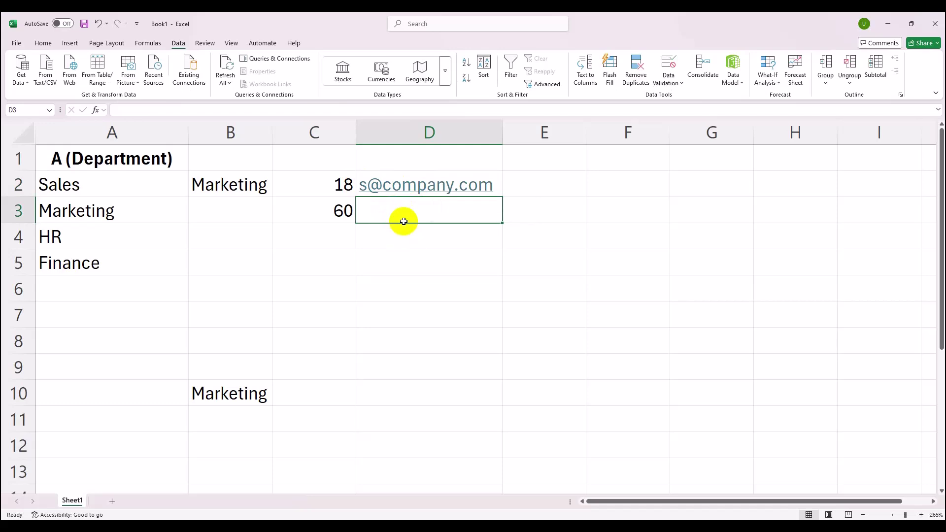
Try to enter an email address with a different domain in D3 and cancel the entry.
{"action": "type", "text": "fdsfsd"}
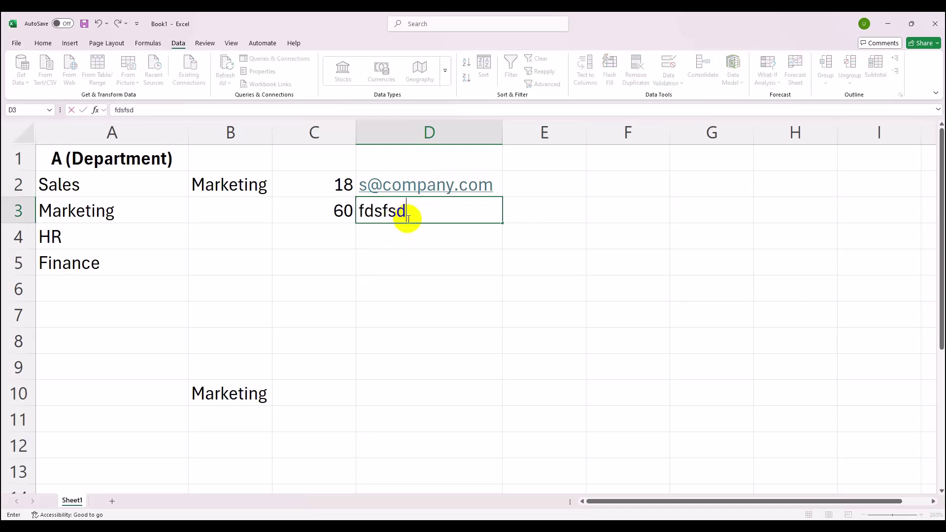
{"action": "type", "text": "#"}
{"action": "key", "text": "BackSpace"}
{"action": "type", "text": "@fdfd.com"}
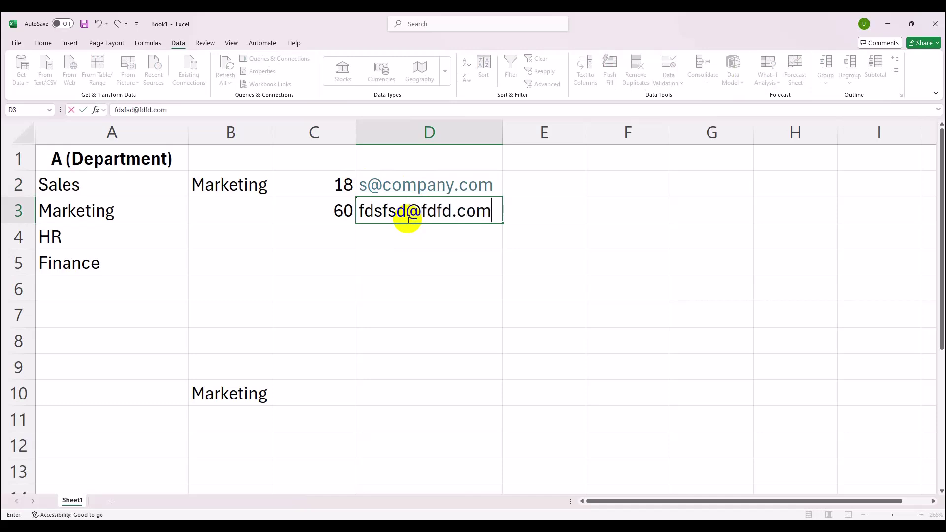
{"action": "key", "text": "Return"}
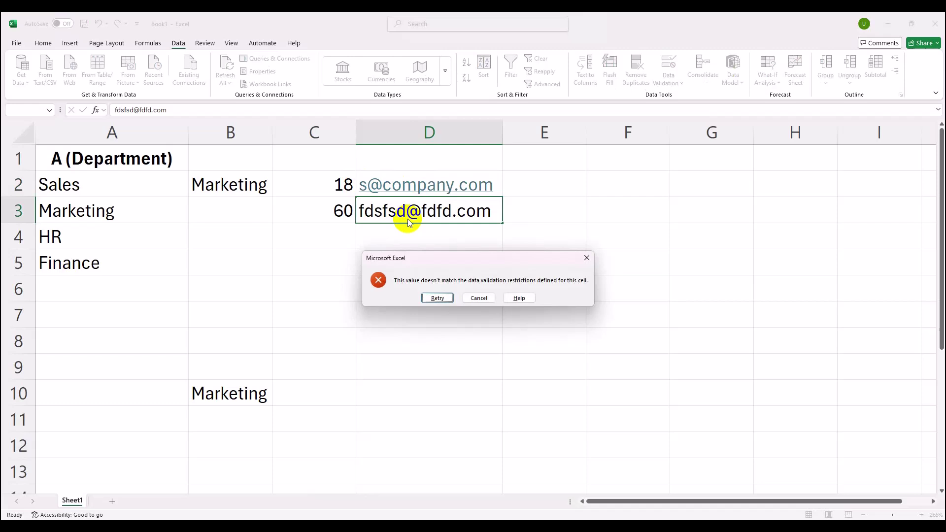
{"action": "left_click", "coordinate": [478, 298]}
{"action": "left_click", "coordinate": [399, 232]}
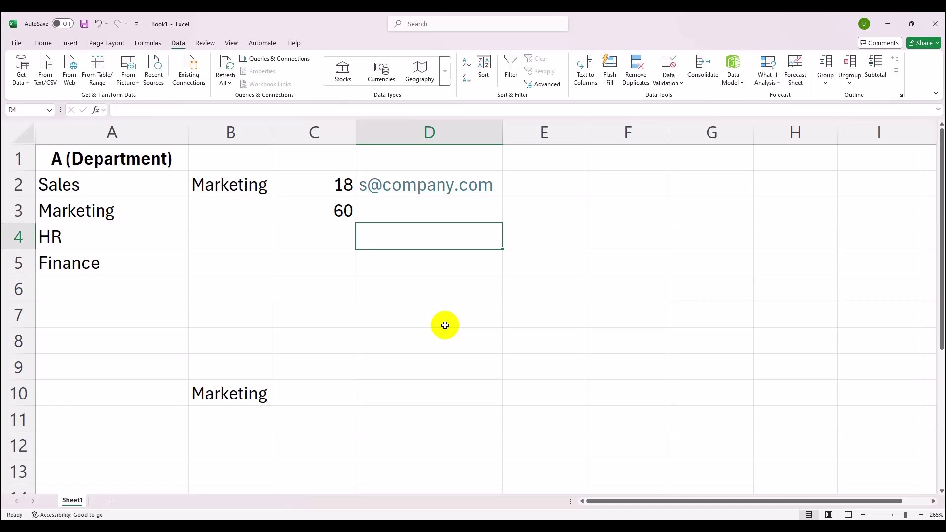
Add an input message to the age cells C2:C10, titled "Enter a Valid Age" and reading "Please enter an age between 18 and 60.".
{"action": "left_click", "coordinate": [312, 182]}
{"action": "left_click_drag", "start_coordinate": [312, 183], "coordinate": [319, 393]}
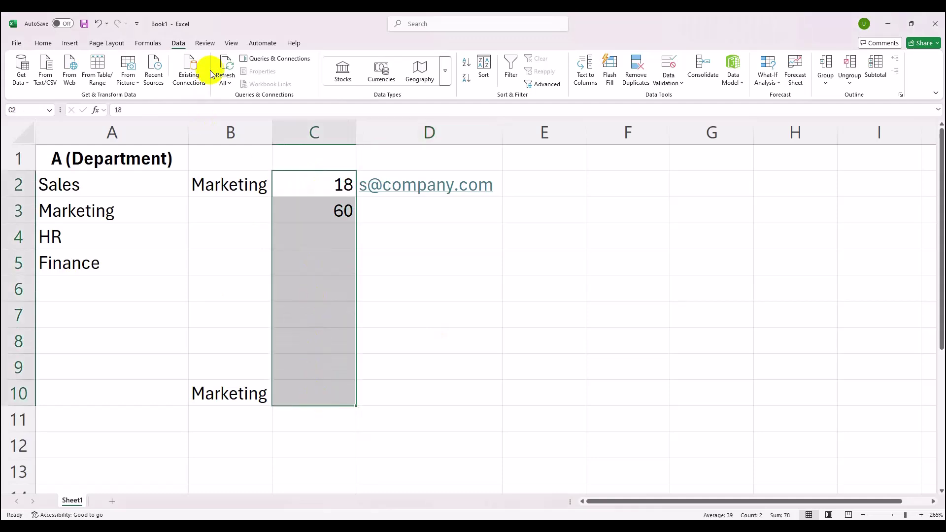
{"action": "left_click", "coordinate": [679, 79]}
{"action": "left_click", "coordinate": [433, 205]}
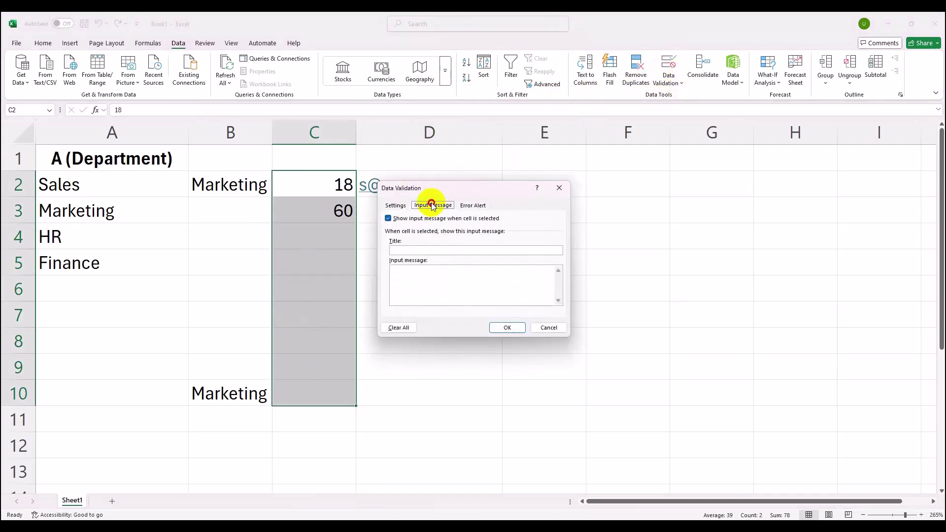
{"action": "type", "text": "@company.com"}
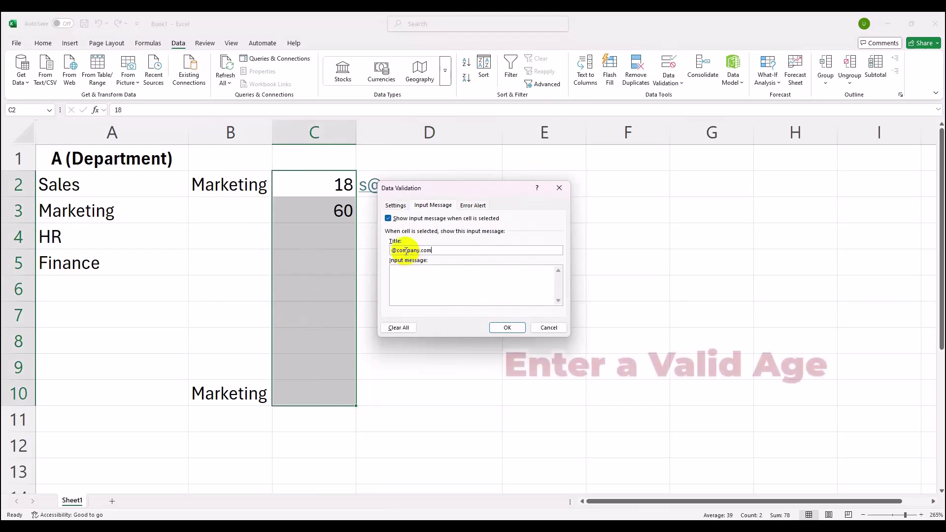
{"action": "left_click", "coordinate": [441, 247]}
{"action": "key", "text": "ctrl+a"}
{"action": "type", "text": "Enter a Valid Age"}
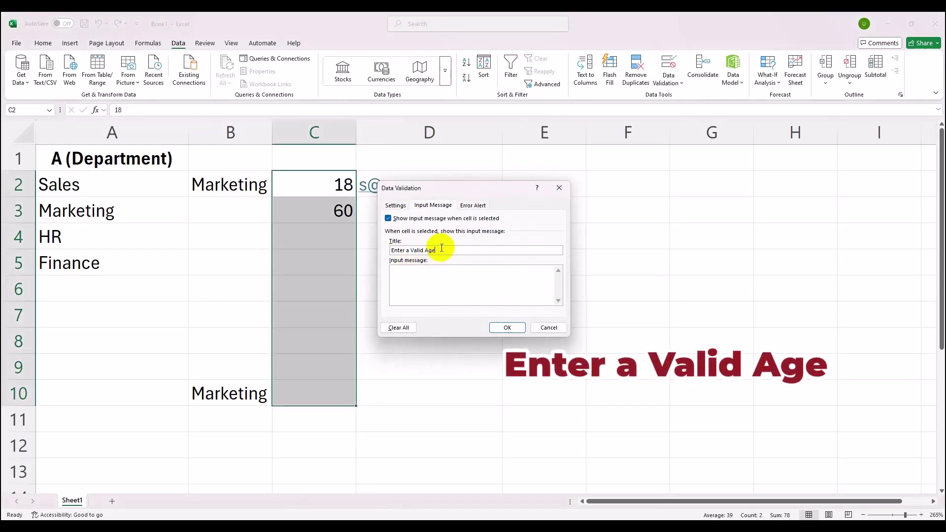
{"action": "left_click", "coordinate": [424, 286]}
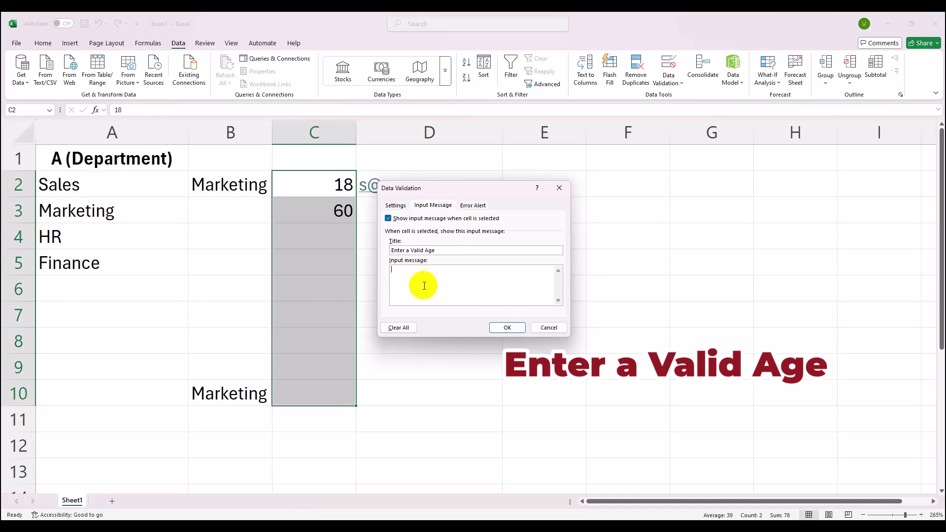
{"action": "left_click", "coordinate": [507, 328]}
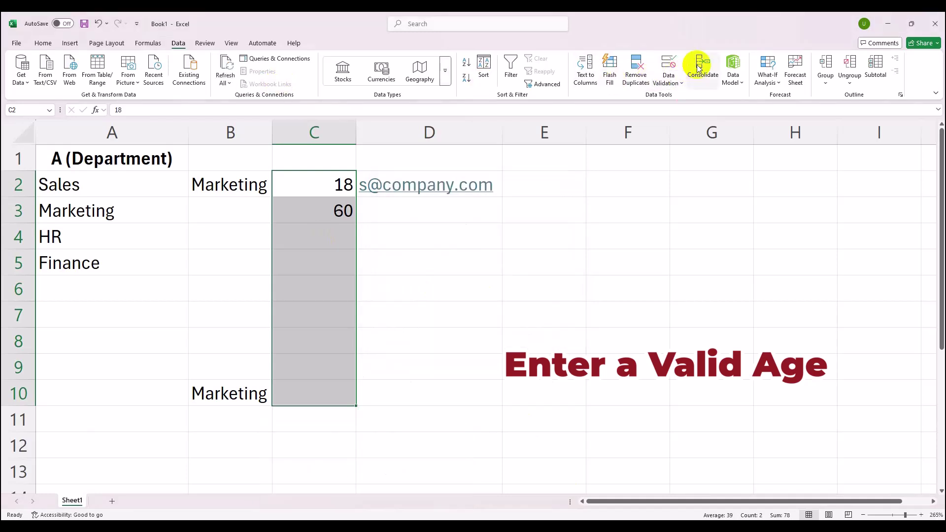
Add a Stop error alert to C2:C10, titled "Invalid Age" and reading "Only ages between 18 and 60 are allowed.".
{"action": "left_click", "coordinate": [668, 65]}
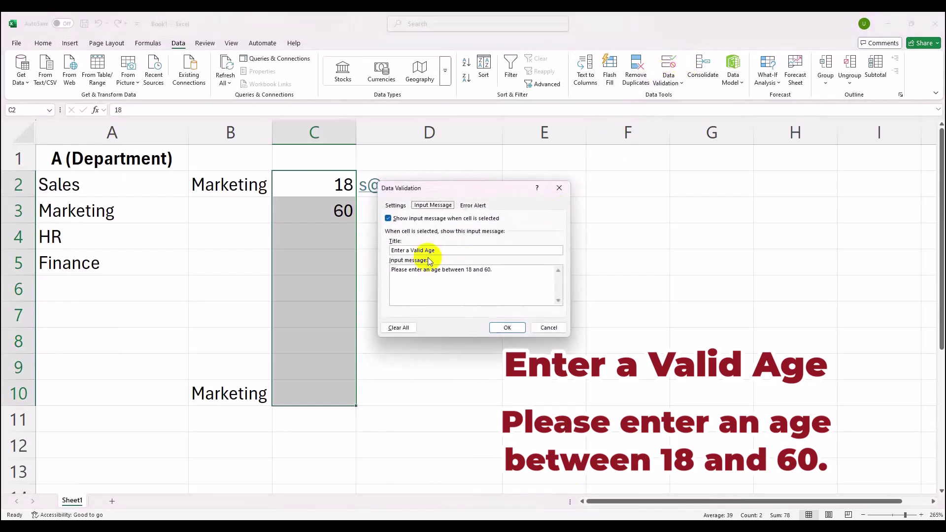
{"action": "left_click", "coordinate": [476, 206]}
{"action": "left_click", "coordinate": [500, 251]}
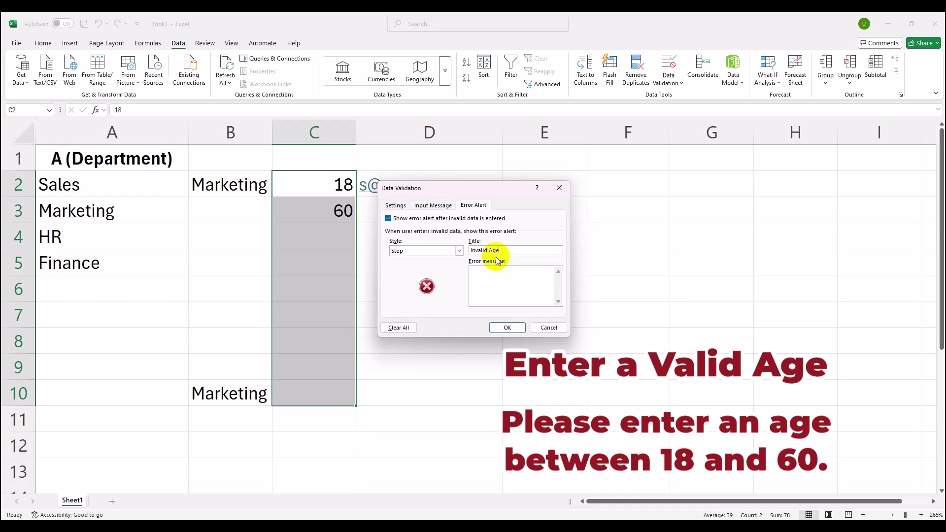
{"action": "left_click", "coordinate": [497, 279]}
{"action": "type", "text": "Only ages between 18 and 60 are allowed."}
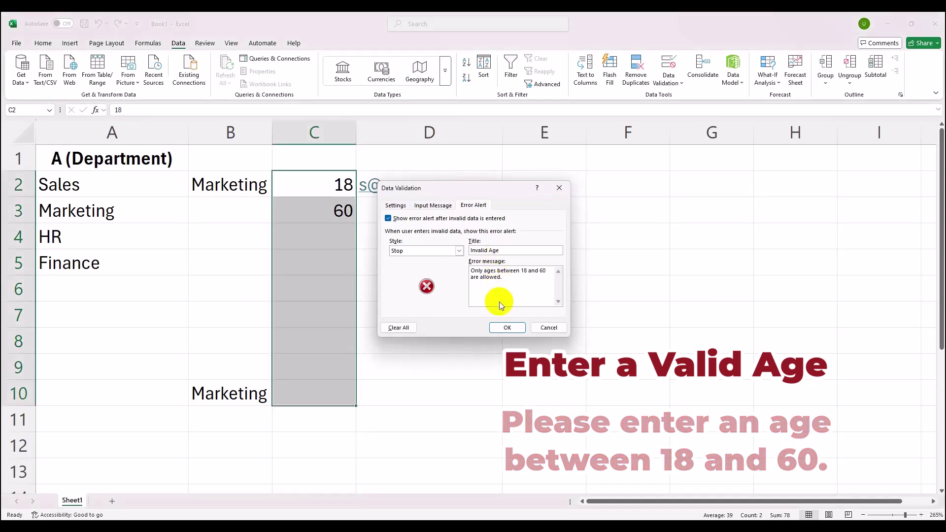
{"action": "left_click", "coordinate": [507, 328]}
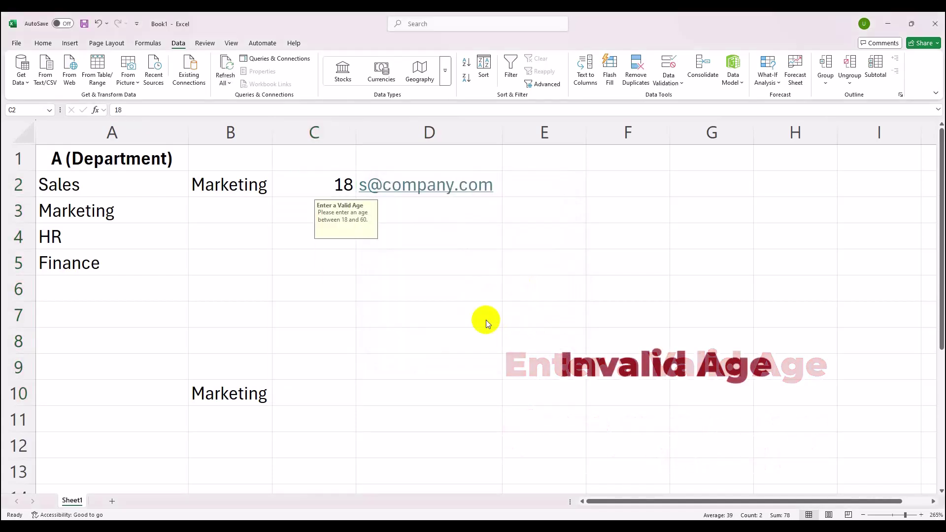
Try to enter the out-of-range age 11 in C4 and cancel the entry.
{"action": "left_click", "coordinate": [300, 244]}
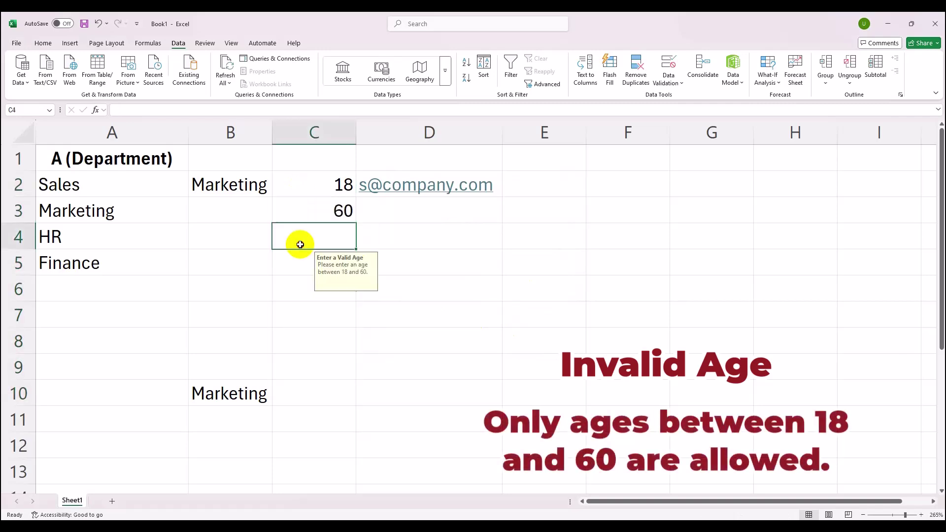
{"action": "type", "text": "11"}
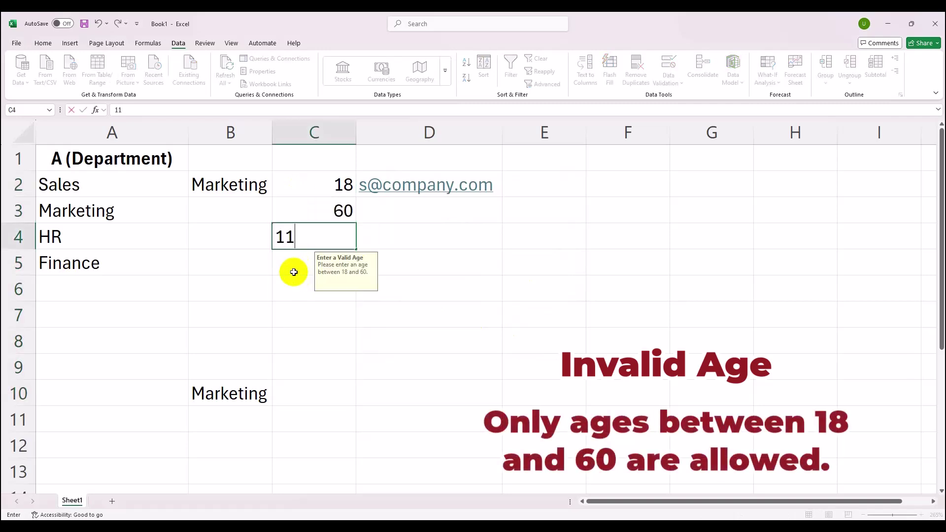
{"action": "key", "text": "Return"}
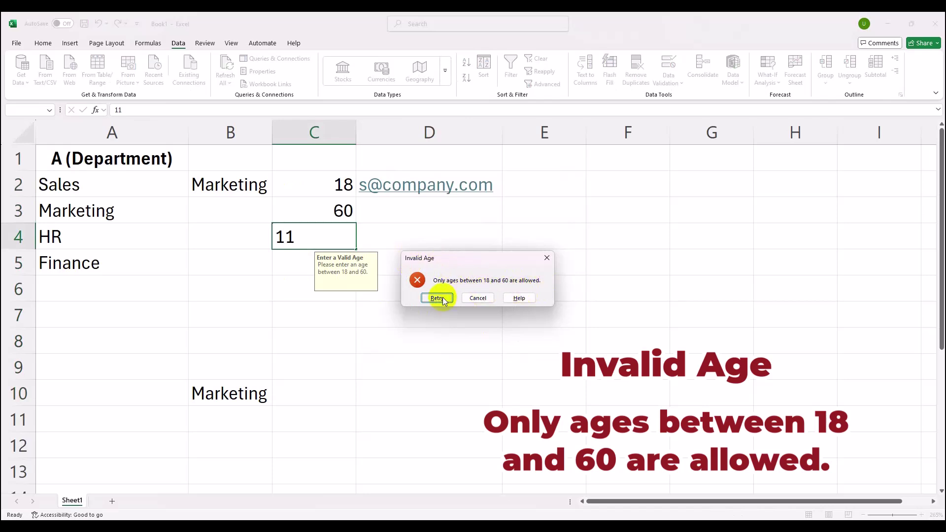
{"action": "left_click", "coordinate": [479, 299]}
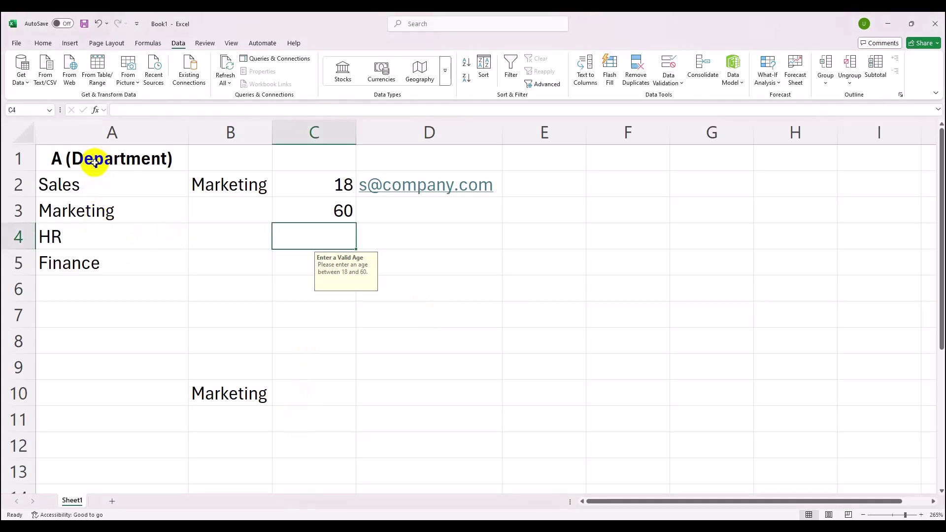
Clear the contents of A1:D5 and of cell B10 to empty the sheet.
{"action": "key", "text": "ctrl+a"}
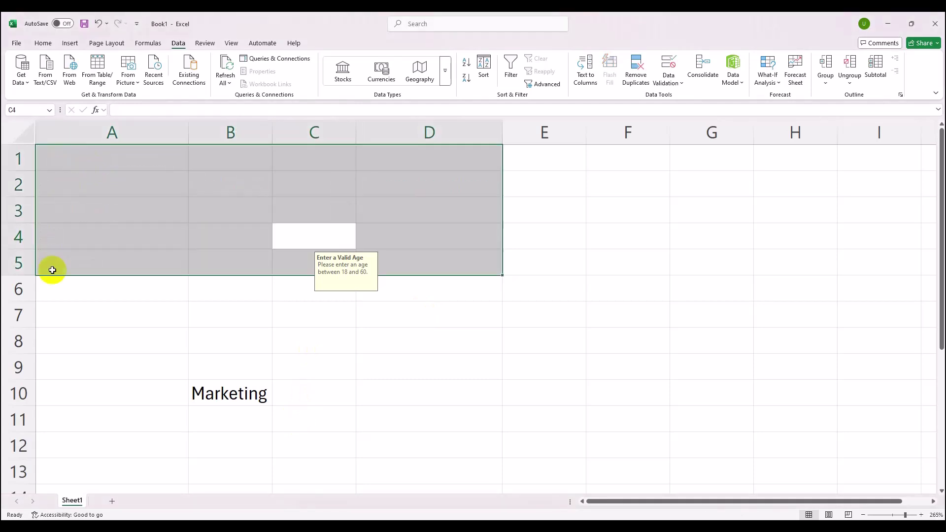
{"action": "key", "text": "Delete"}
{"action": "left_click", "coordinate": [157, 390]}
{"action": "left_click", "coordinate": [202, 388]}
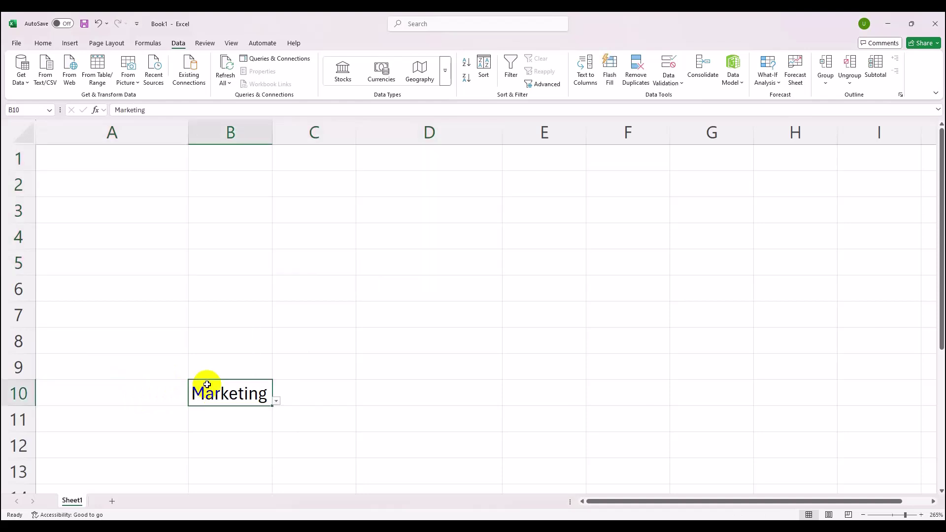
{"action": "key", "text": "Delete"}
{"action": "left_click", "coordinate": [213, 236]}
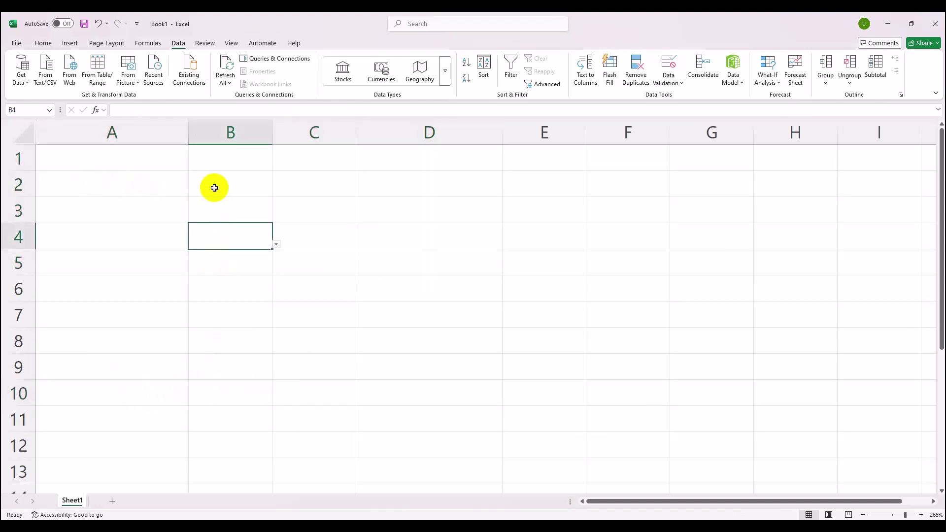
Enter a table at A1 headed A (Region) and B (City): North with New York and Chicago, South with Miami and Houston.
{"action": "left_click", "coordinate": [93, 158]}
{"action": "mouse_move", "coordinate": [53, 156]}
{"action": "left_mouse_down"}
{"action": "mouse_move", "coordinate": [930, 488]}
{"action": "mouse_move", "coordinate": [830, 452]}
{"action": "left_mouse_up"}
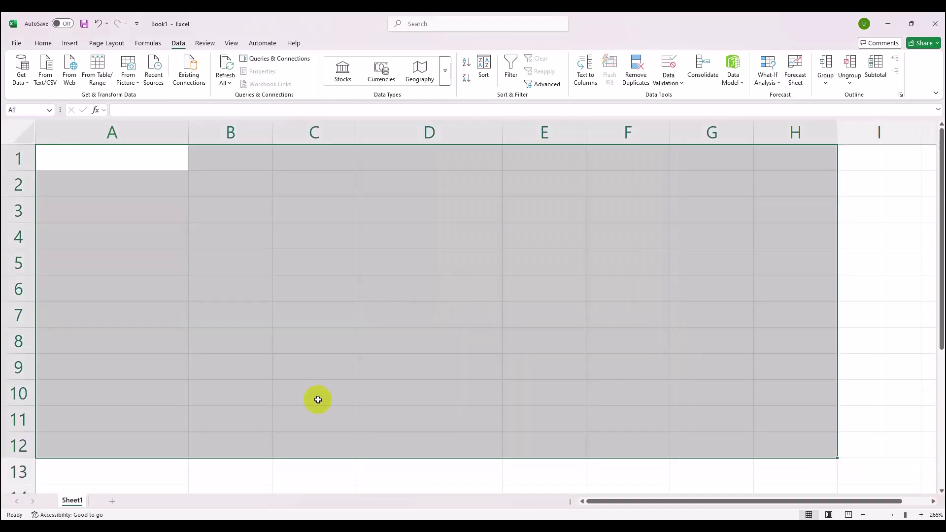
{"action": "left_click", "coordinate": [228, 312]}
{"action": "left_click", "coordinate": [55, 155]}
{"action": "type", "text": "A (Region)\tB (City) North\tNew York North\tChicago South\tMiami South\tHouston"}
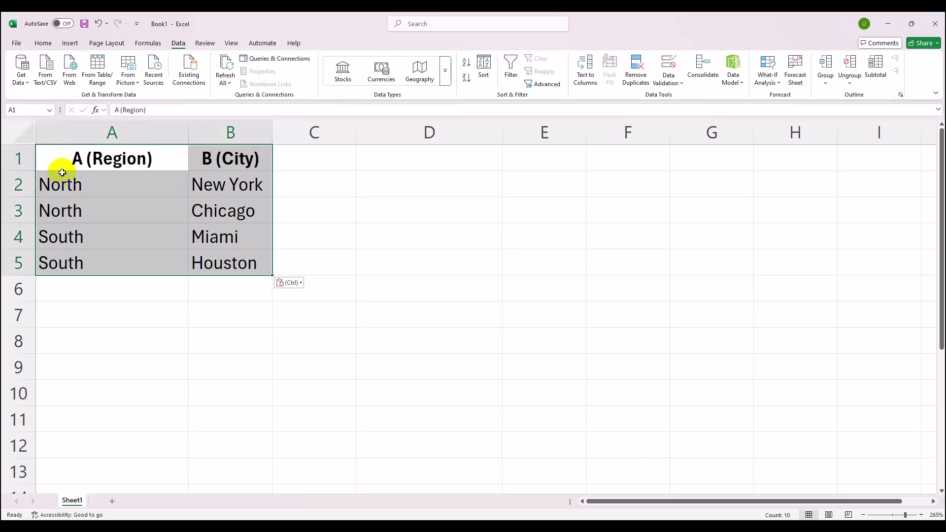
Define the workbook-scoped name North_Cities for the two North cells A2:A3.
{"action": "left_click", "coordinate": [89, 183]}
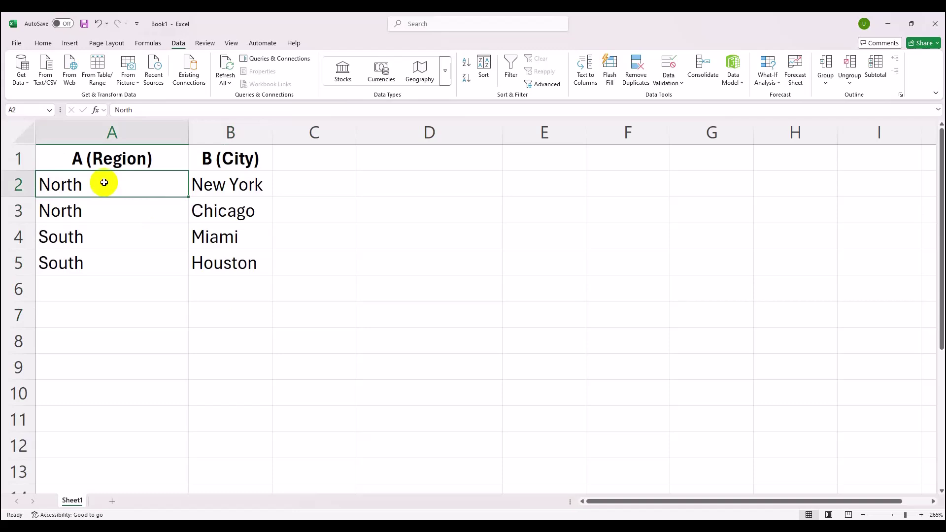
{"action": "left_click_drag", "start_coordinate": [101, 183], "coordinate": [95, 209]}
{"action": "right_click", "coordinate": [96, 208]}
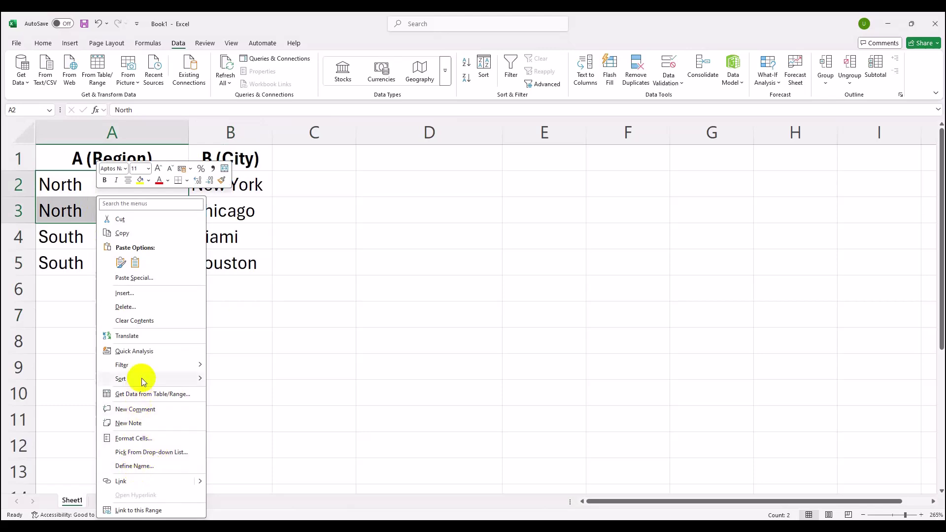
{"action": "left_click", "coordinate": [134, 466]}
{"action": "type", "text": "North_Cities"}
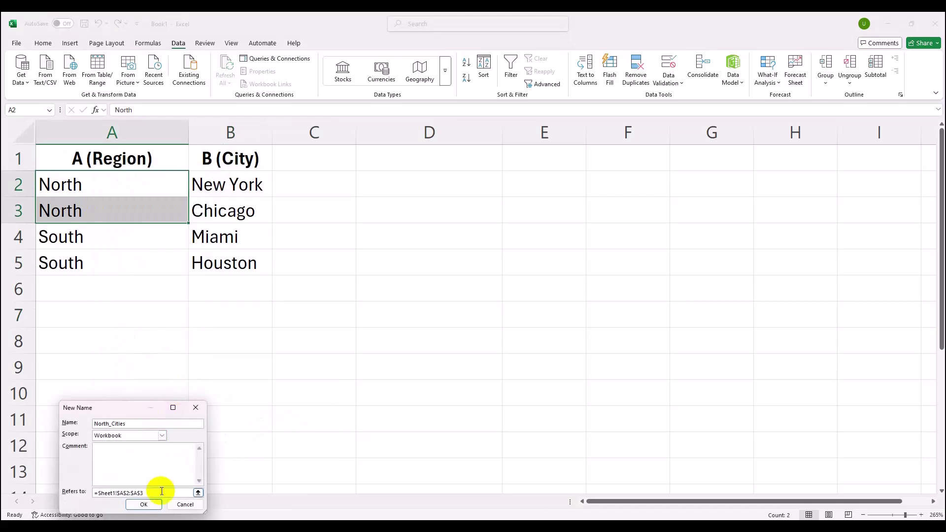
{"action": "left_click", "coordinate": [141, 507]}
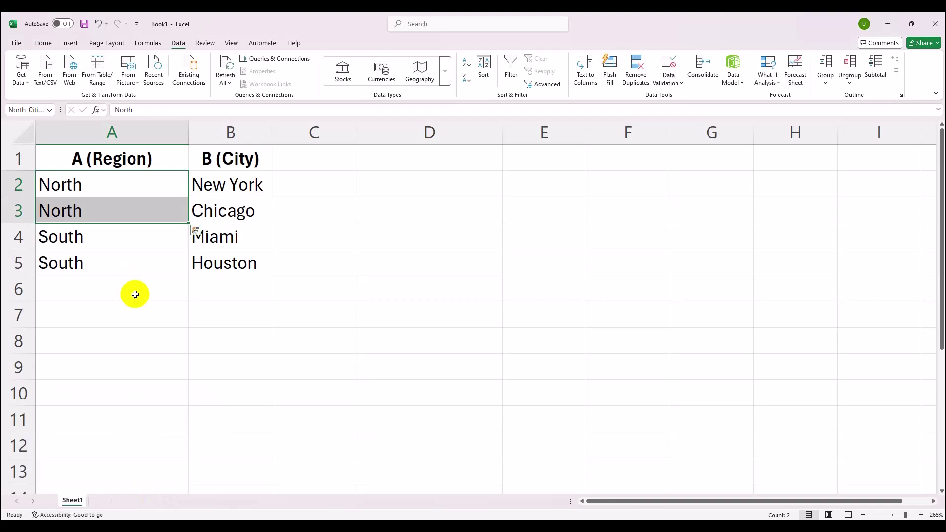
Define the name South_Cities for the two South cells A4:A5.
{"action": "left_click", "coordinate": [111, 237]}
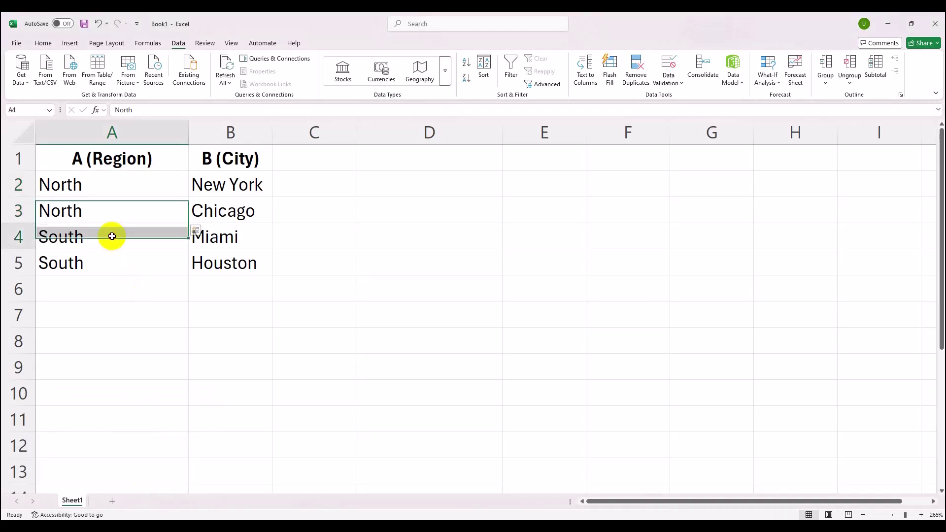
{"action": "left_click_drag", "start_coordinate": [111, 237], "coordinate": [113, 259]}
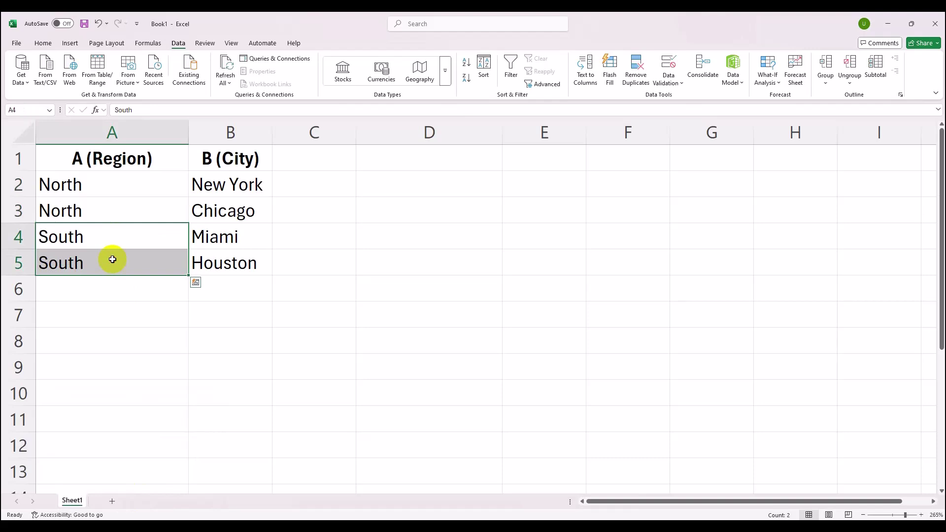
{"action": "right_click", "coordinate": [116, 235]}
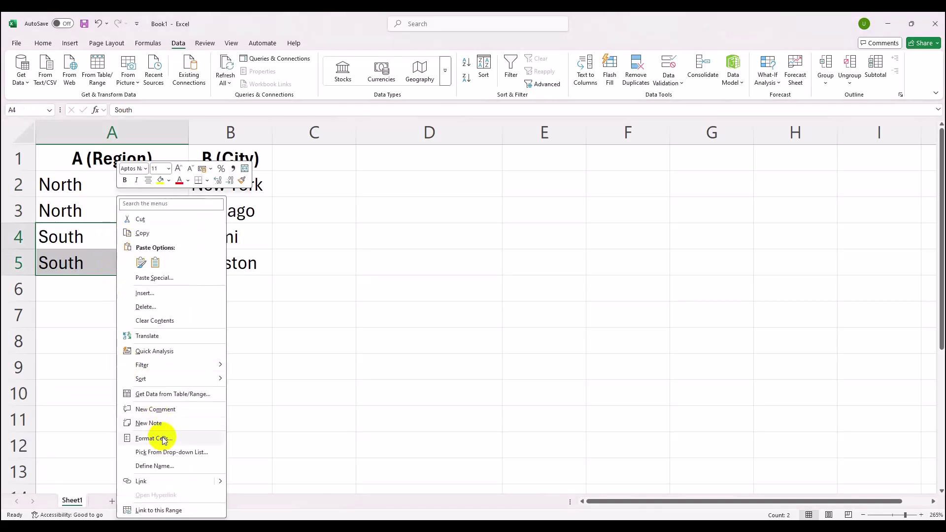
{"action": "left_click", "coordinate": [157, 467]}
{"action": "type", "text": "South_Cities"}
{"action": "left_click", "coordinate": [168, 508]}
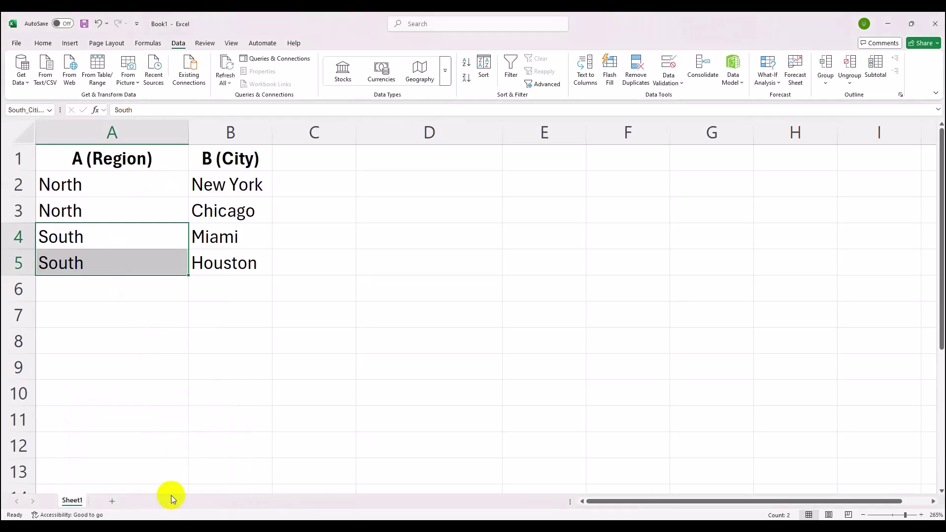
Apply List data validation with an in-cell dropdown to cell E2.
{"action": "left_click", "coordinate": [535, 187]}
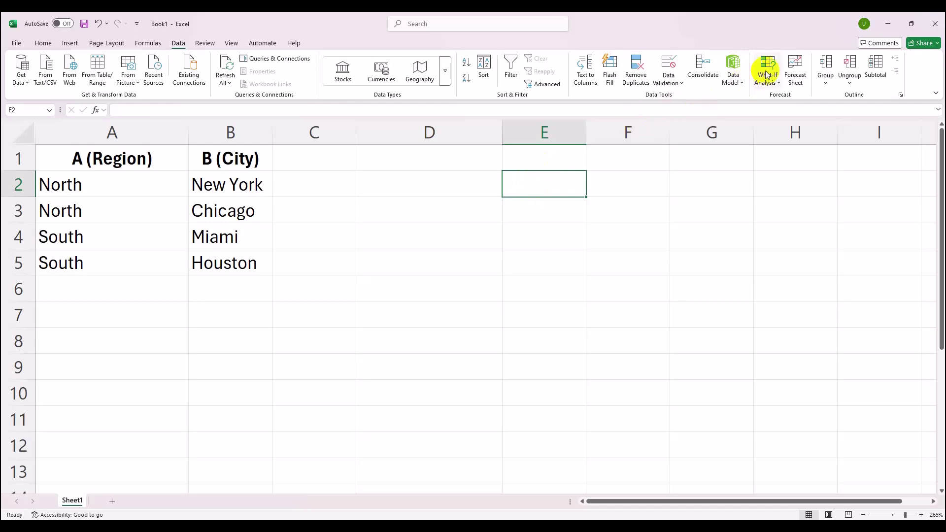
{"action": "left_click", "coordinate": [660, 69]}
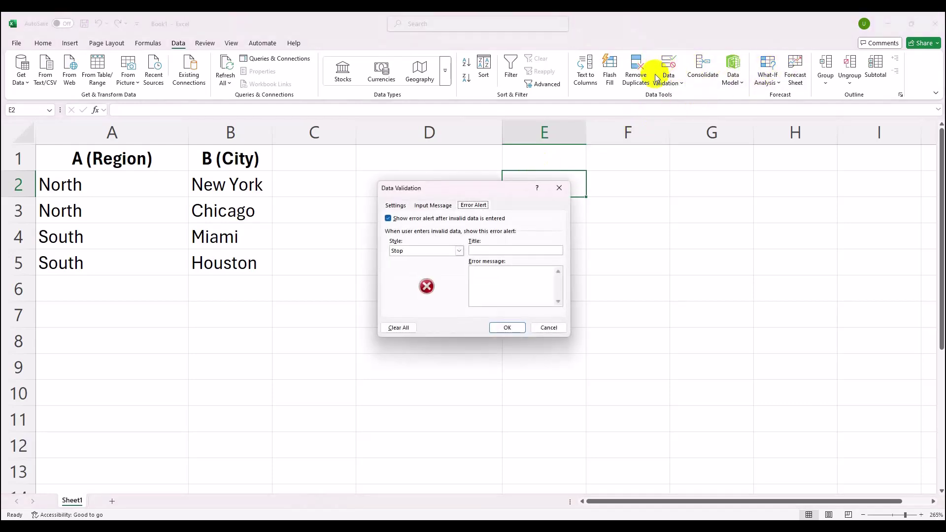
{"action": "left_click", "coordinate": [394, 205]}
{"action": "left_click", "coordinate": [426, 237]}
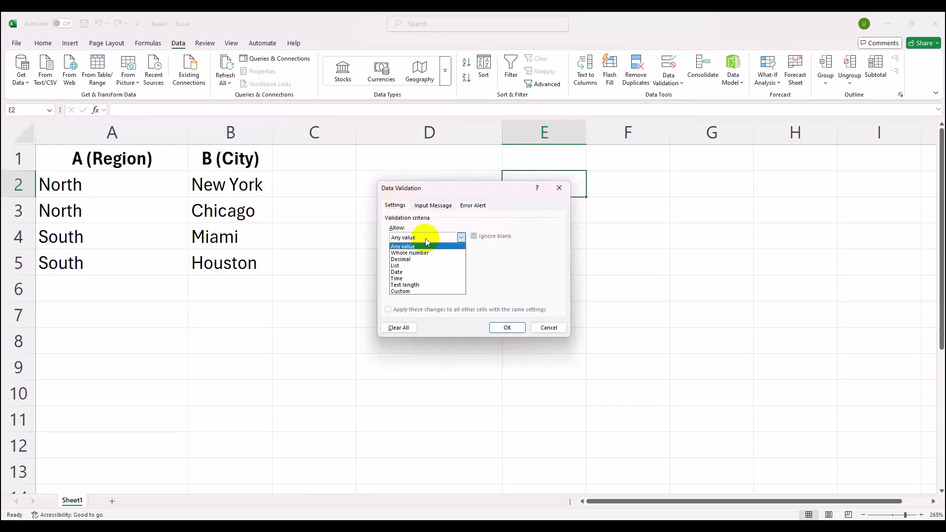
{"action": "left_click", "coordinate": [419, 266]}
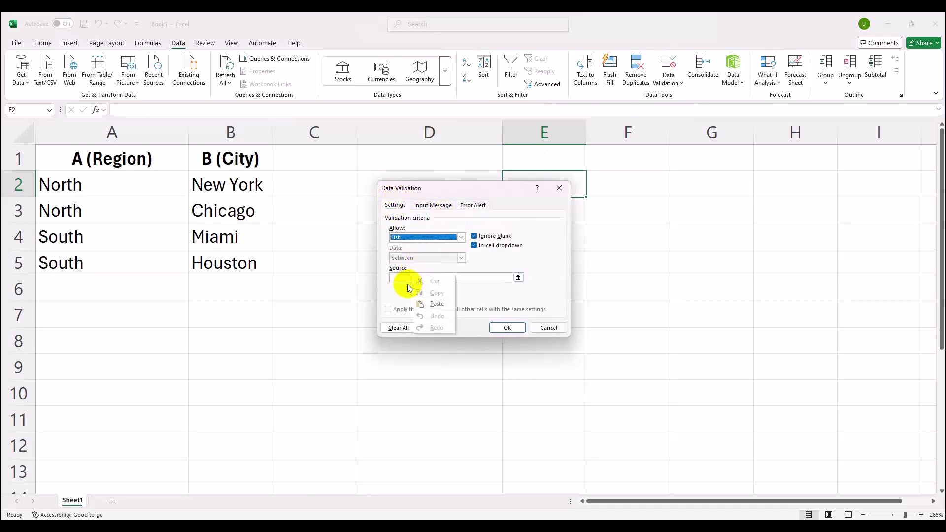
{"action": "left_click", "coordinate": [507, 327]}
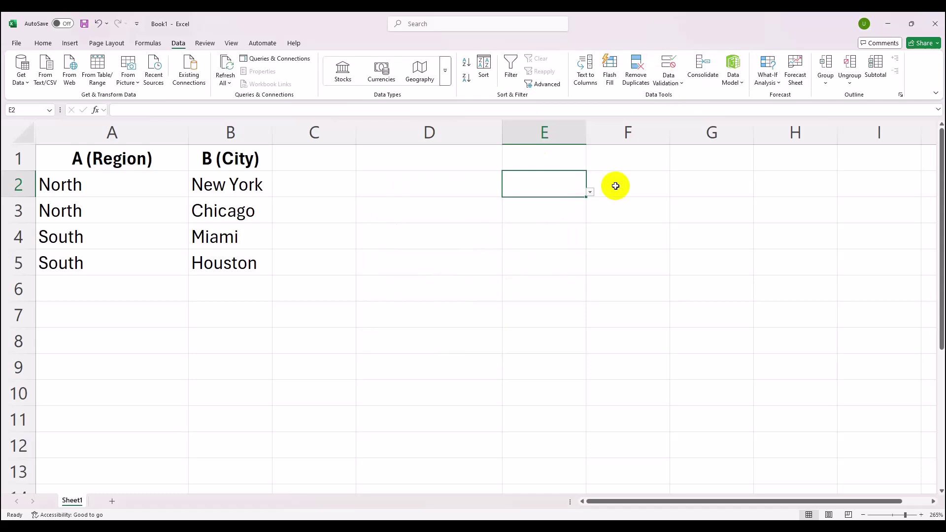
Copy E2 into F2 and apply List validation to F2 with the source =INDIRECT(E2 & "_Cities").
{"action": "left_click", "coordinate": [615, 186]}
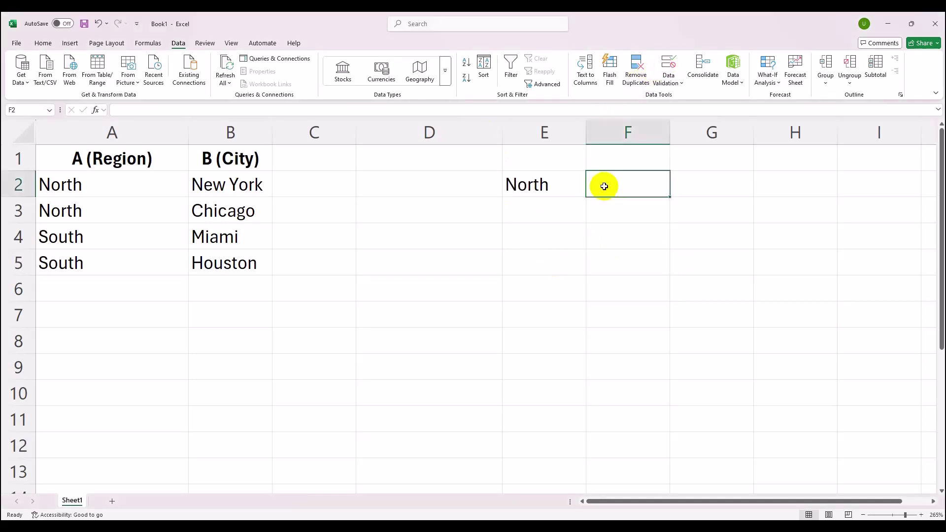
{"action": "key", "text": "ctrl+r"}
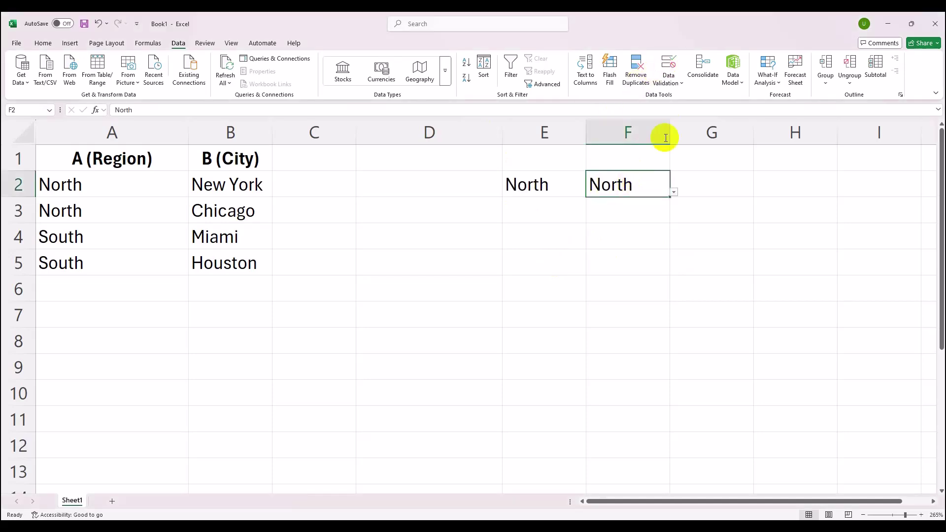
{"action": "left_click", "coordinate": [668, 64]}
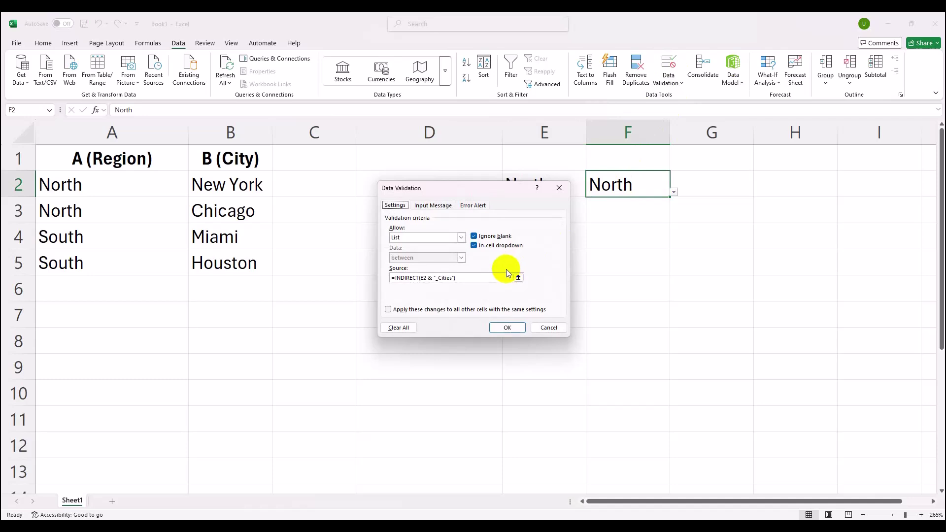
{"action": "left_click", "coordinate": [487, 280]}
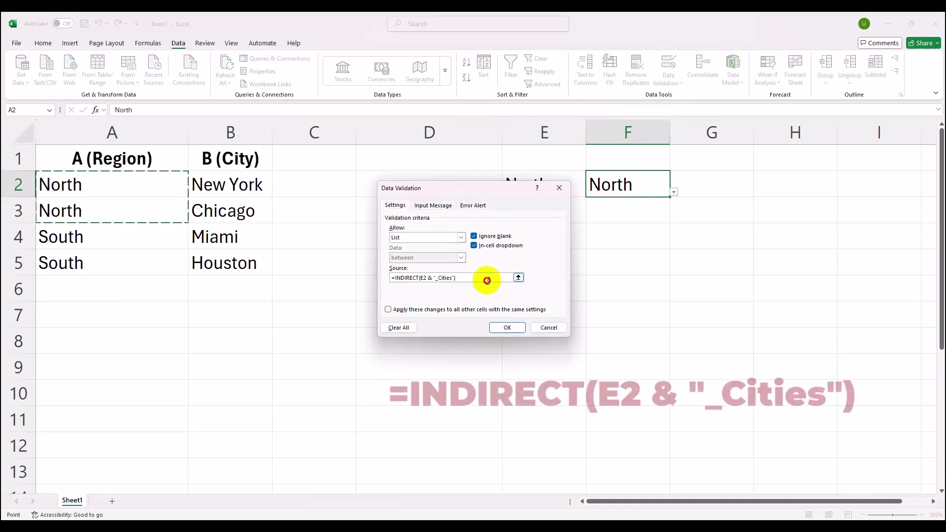
{"action": "left_click", "coordinate": [465, 277]}
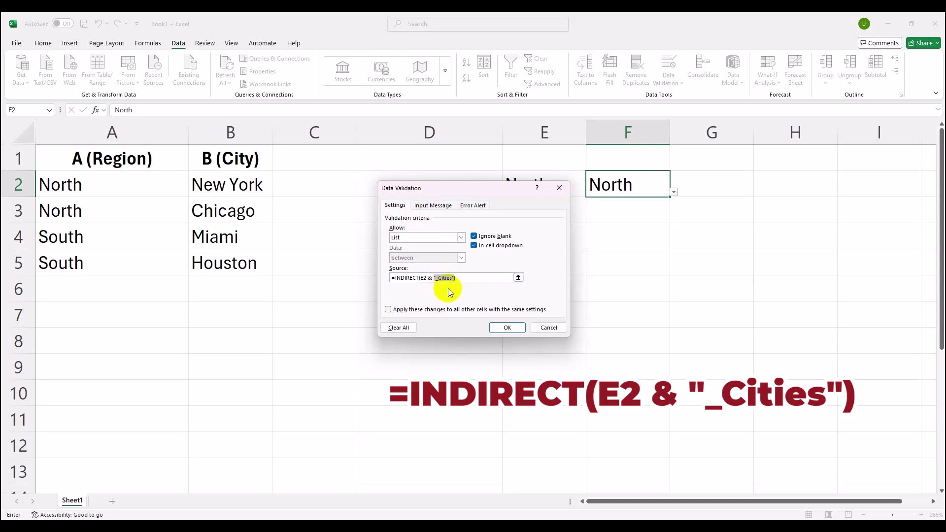
{"action": "left_click", "coordinate": [507, 328]}
{"action": "left_click", "coordinate": [96, 184]}
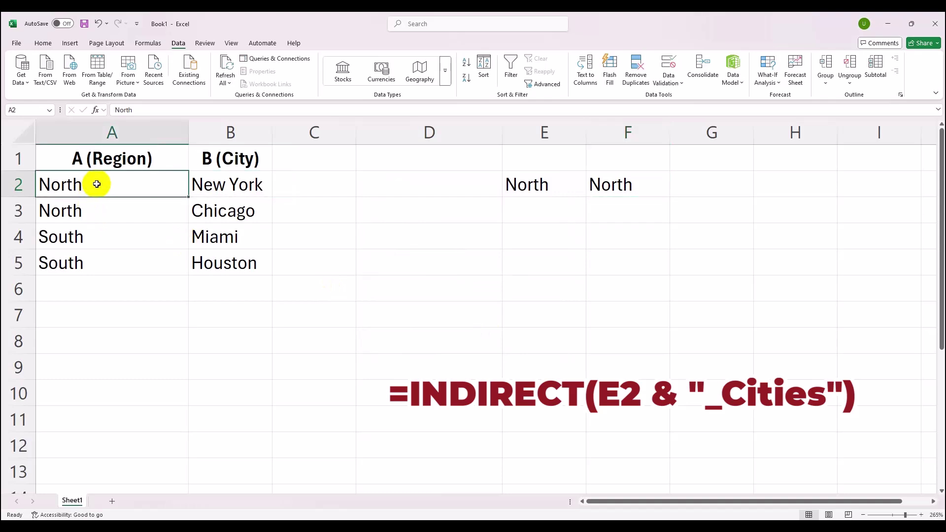
{"action": "left_click_drag", "start_coordinate": [98, 183], "coordinate": [99, 205]}
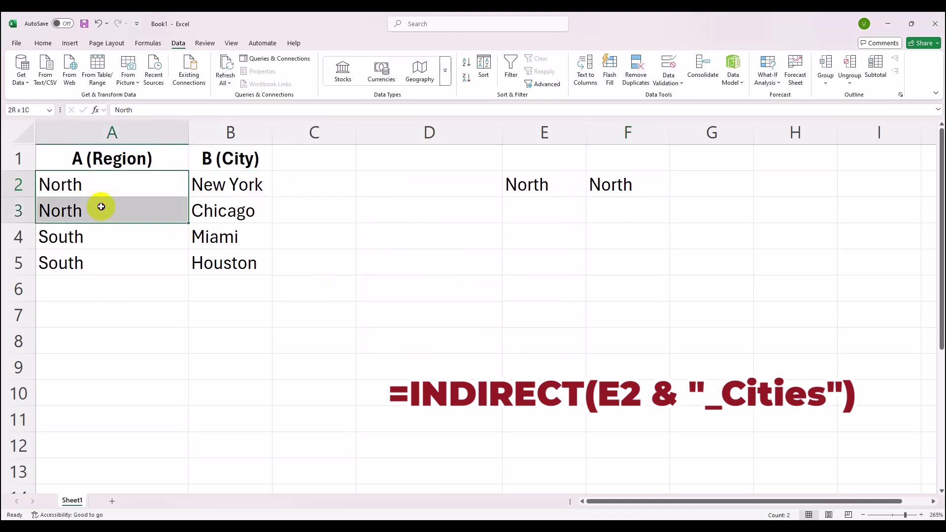
{"action": "right_click", "coordinate": [116, 209]}
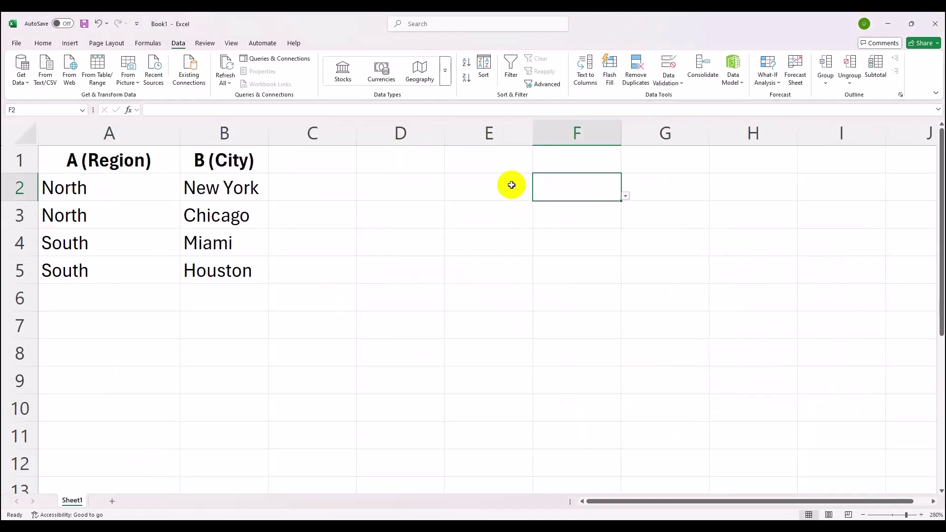
Choose South as the region in E2 and open the dependent city list in F2.
{"action": "left_click", "coordinate": [512, 186]}
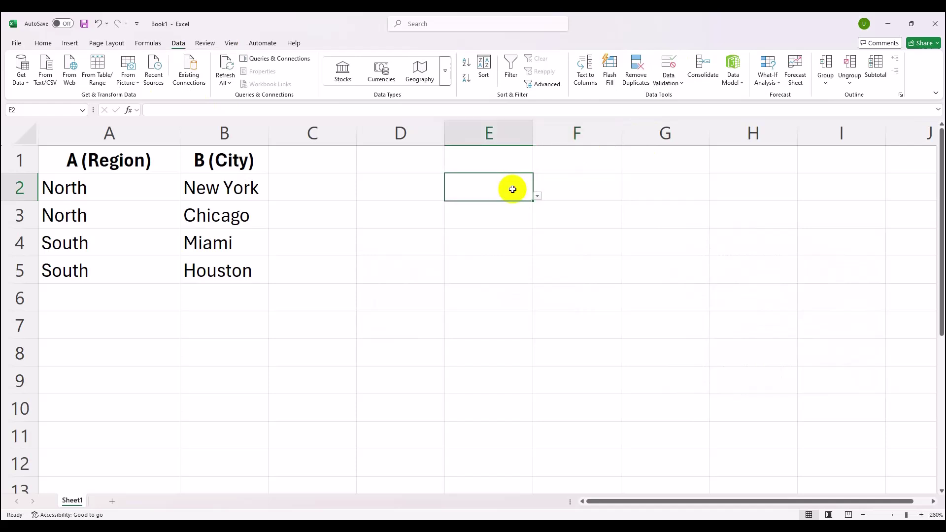
{"action": "left_click", "coordinate": [536, 197]}
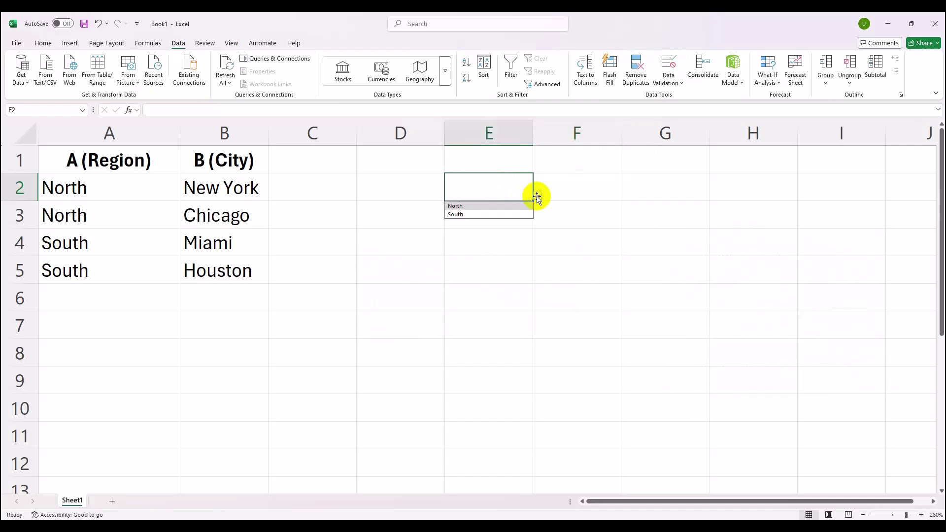
{"action": "left_click", "coordinate": [481, 214]}
{"action": "left_click", "coordinate": [568, 178]}
{"action": "left_click", "coordinate": [625, 196]}
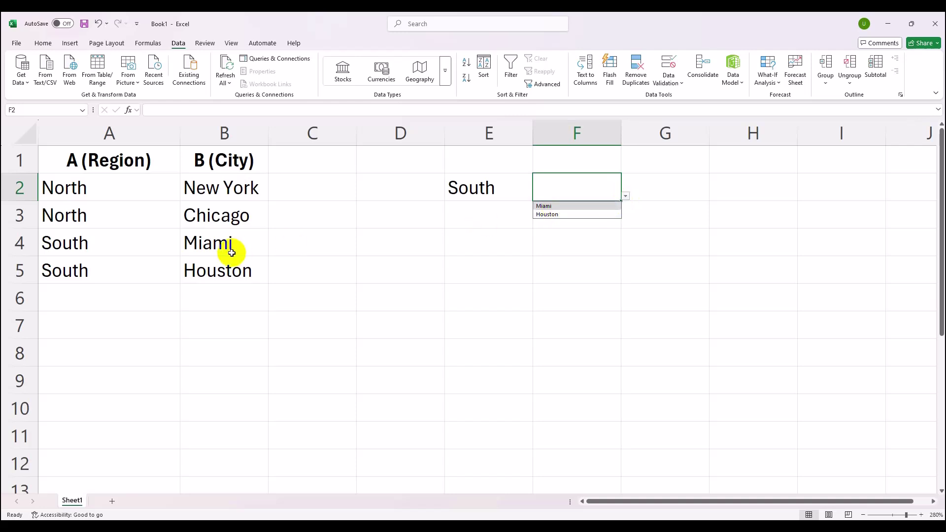
Change the region in E2 to North and choose New York from the dependent city list in F2.
{"action": "left_click", "coordinate": [481, 187]}
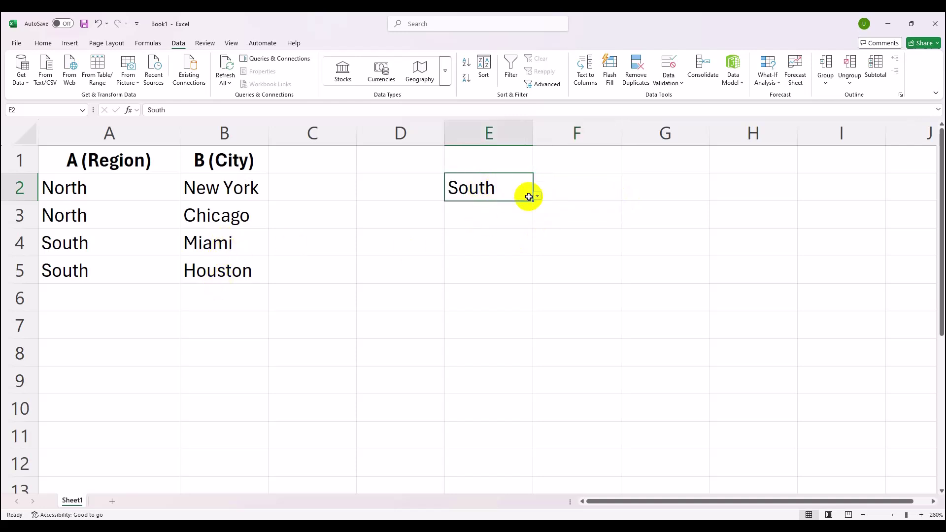
{"action": "left_click", "coordinate": [536, 196]}
{"action": "left_click", "coordinate": [497, 206]}
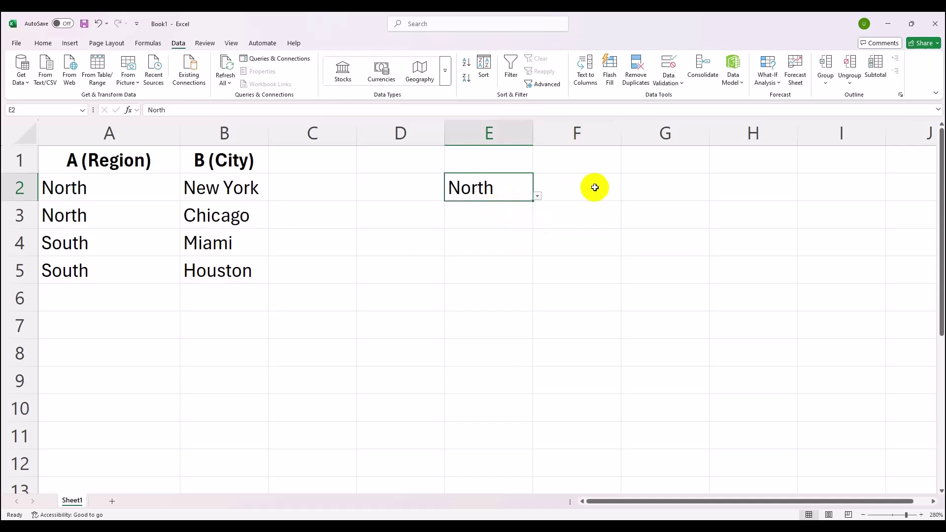
{"action": "left_click", "coordinate": [595, 188]}
{"action": "left_click", "coordinate": [626, 196]}
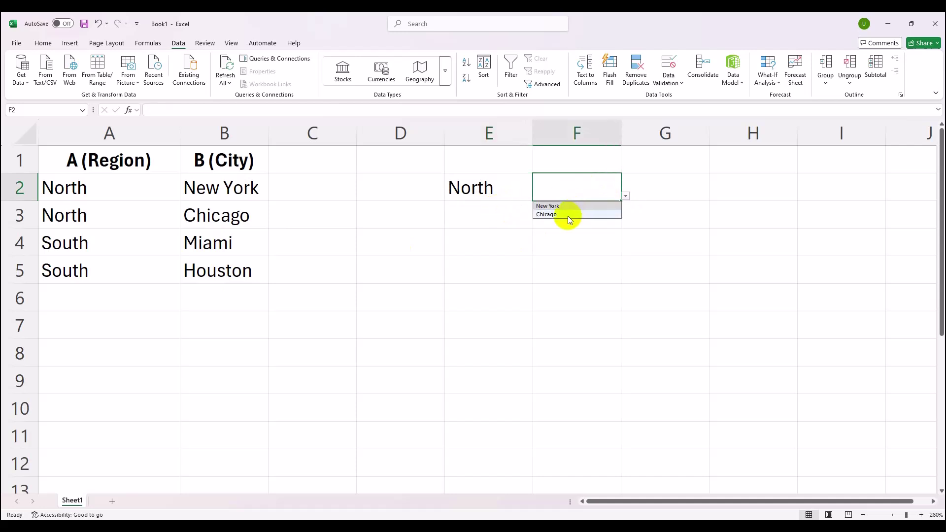
{"action": "left_click", "coordinate": [575, 206]}
Change the city in F2 to Chicago using its dependent list.
{"action": "left_click", "coordinate": [625, 196]}
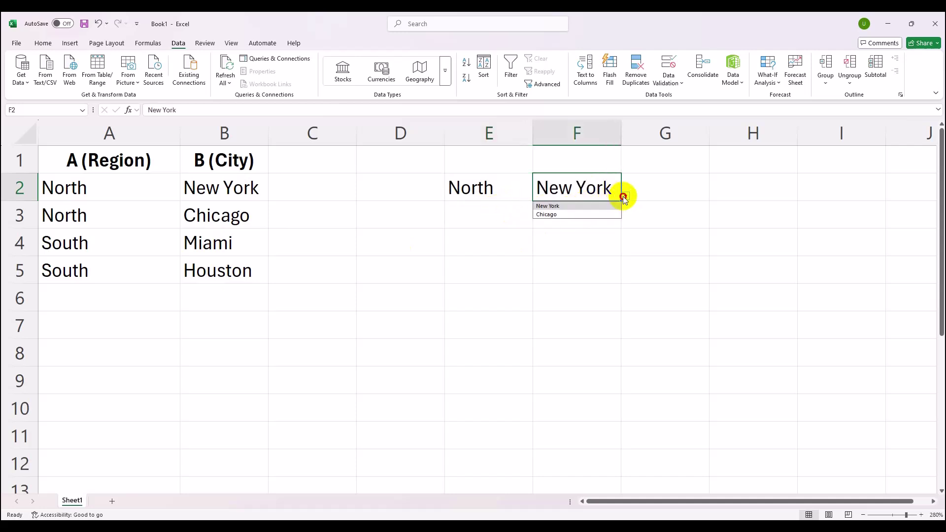
{"action": "left_click", "coordinate": [590, 212]}
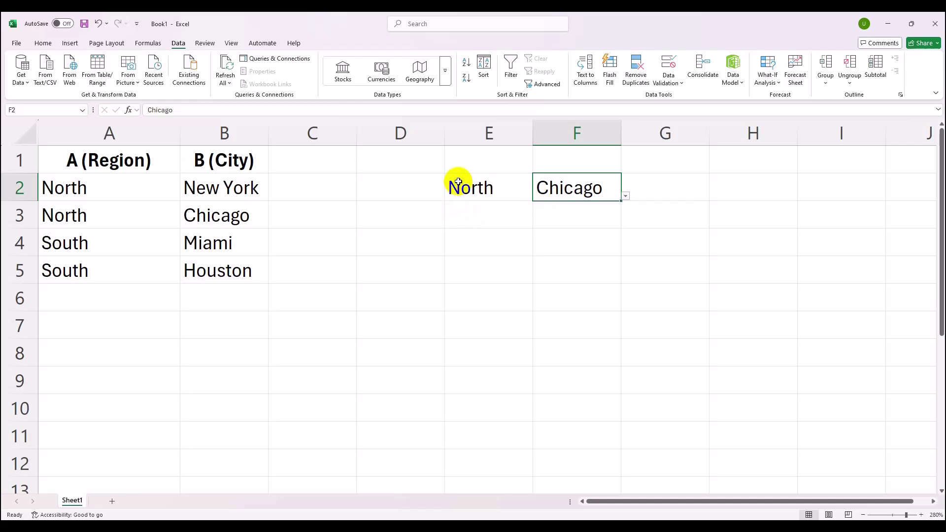
{"action": "left_click", "coordinate": [477, 168]}
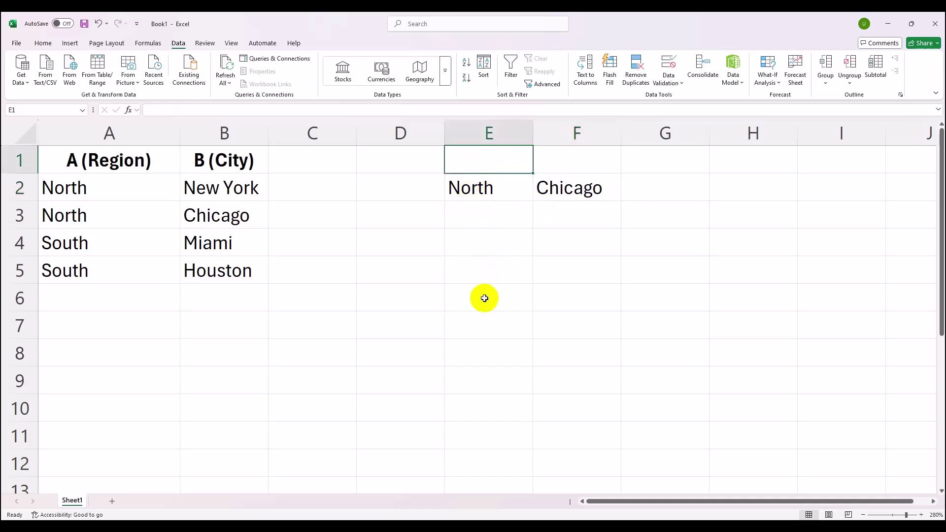